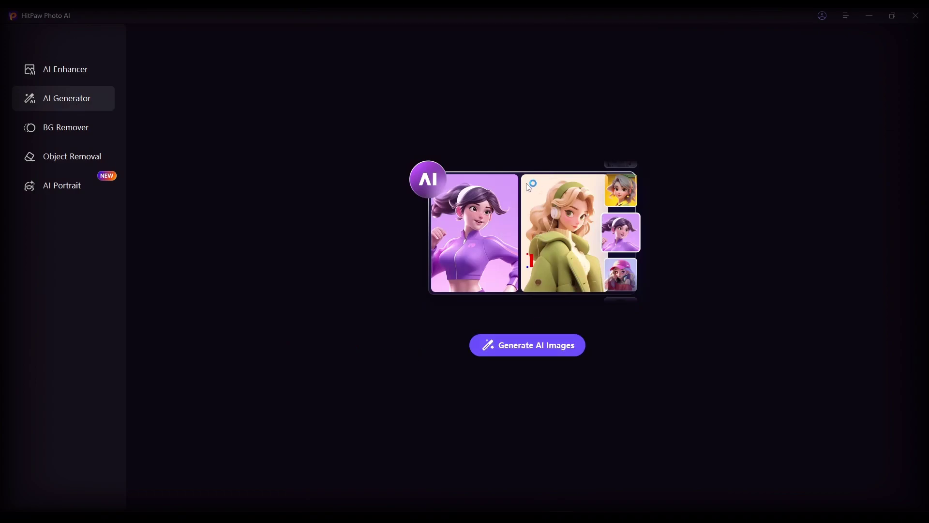
click(51, 128)
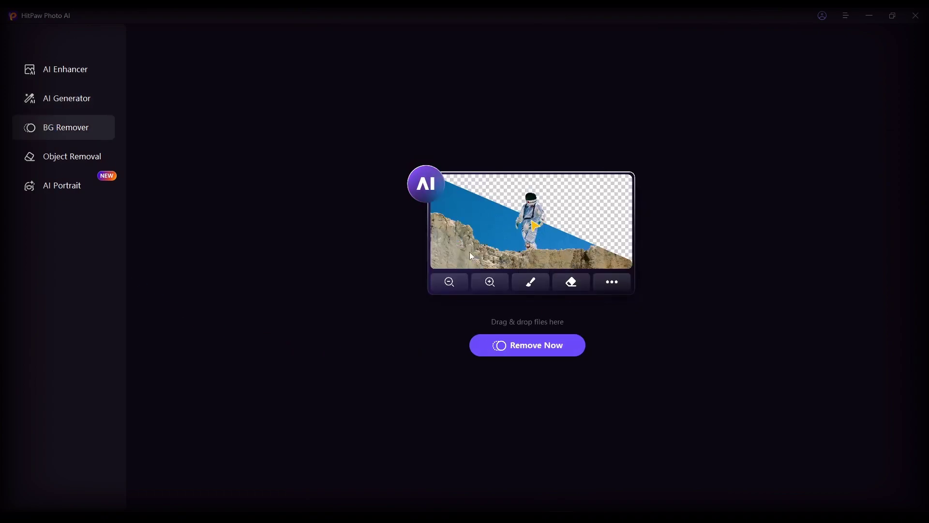
click(42, 157)
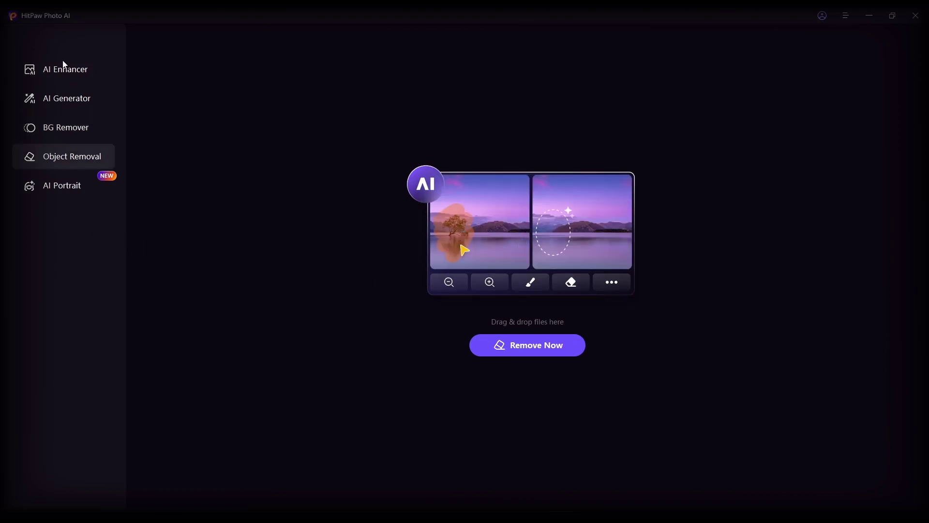
Import the black-and-white photo 8d999b8ced456e2ed6520e029fe8f764.jpg into the AI Enhancer.
click(59, 72)
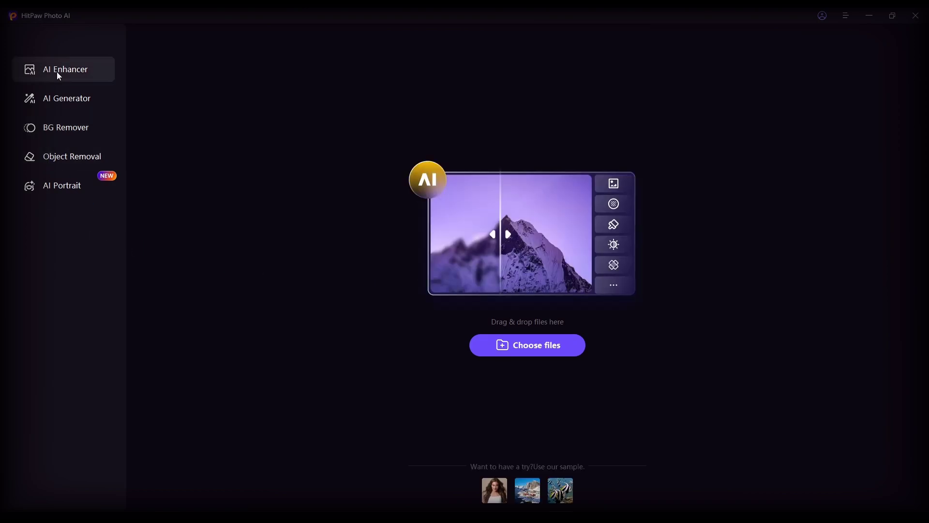
click(518, 346)
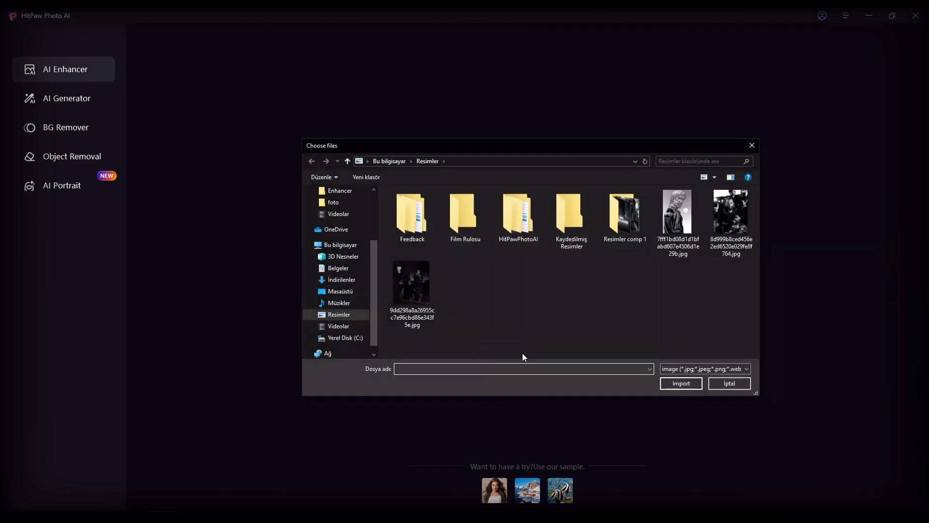
double_click(730, 212)
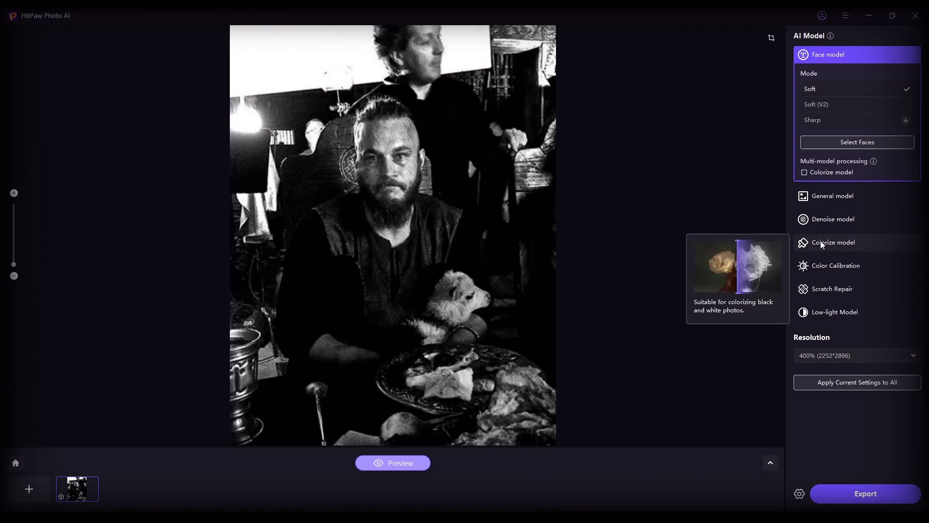
Apply the Colorize model to the black-and-white photo and preview the colorized version beside the original.
click(834, 245)
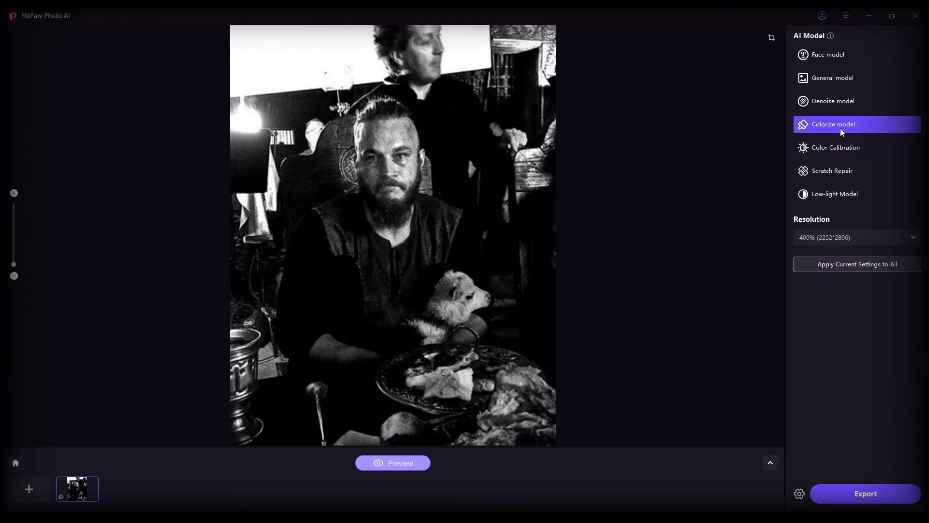
mouse_move(820, 129)
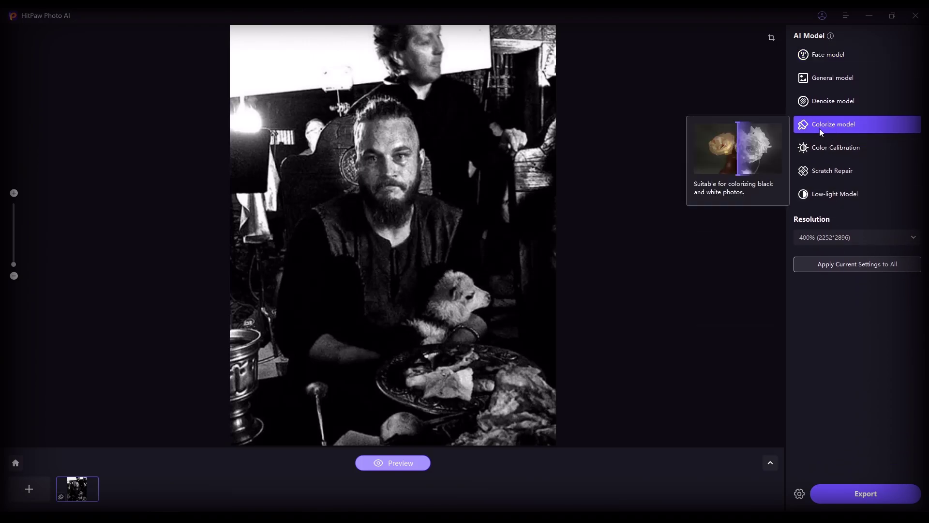
click(395, 465)
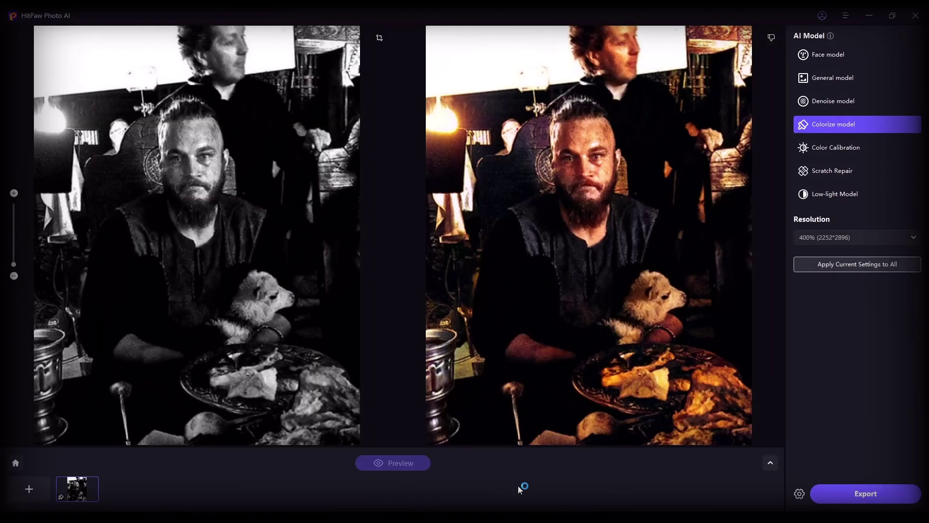
scroll(595, 172, up, 2)
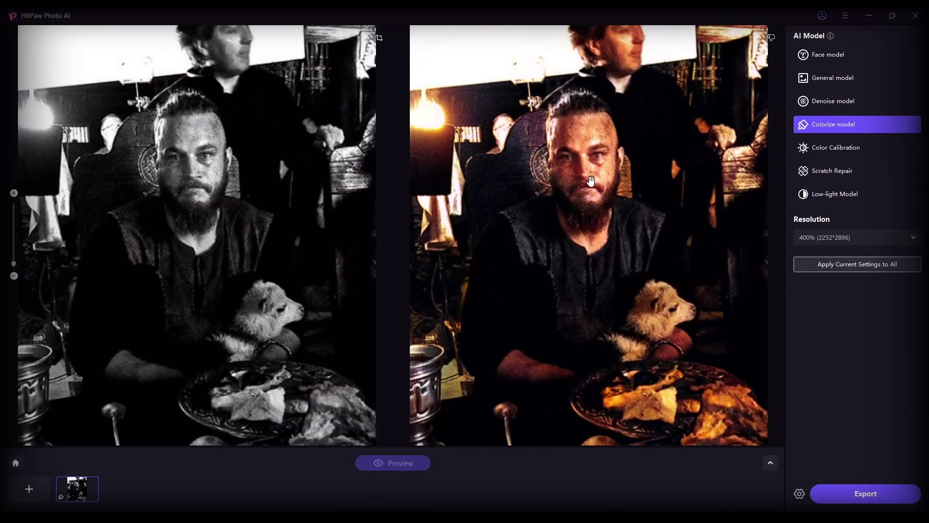
scroll(595, 175, down, 2)
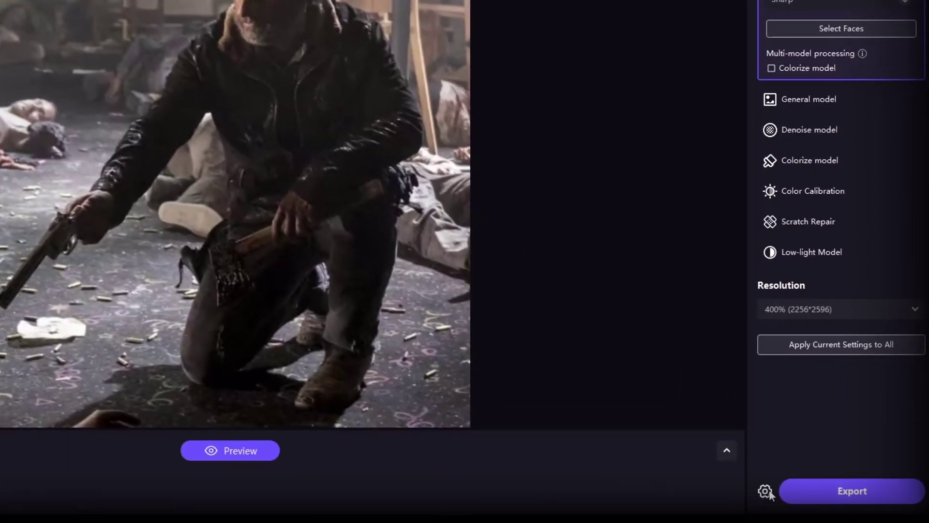
Review the performance and saving options in the export settings and accept them.
click(799, 493)
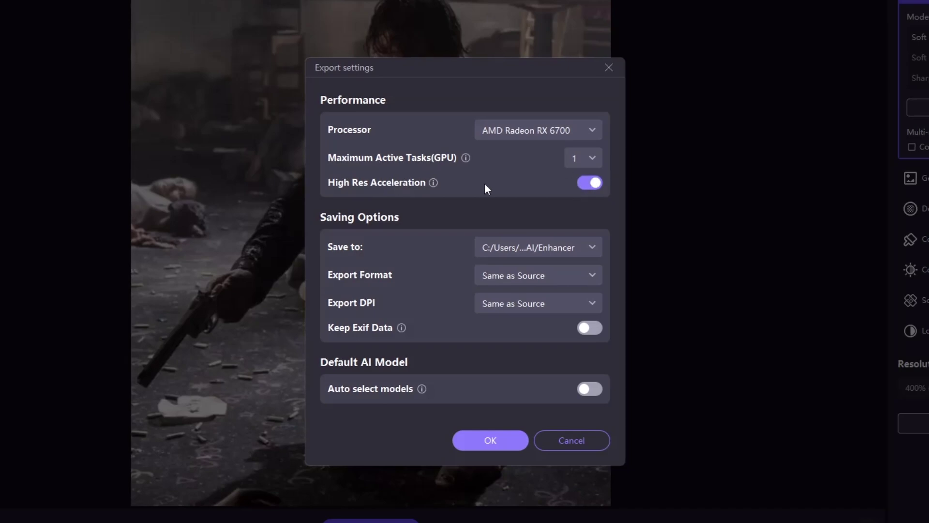
click(516, 440)
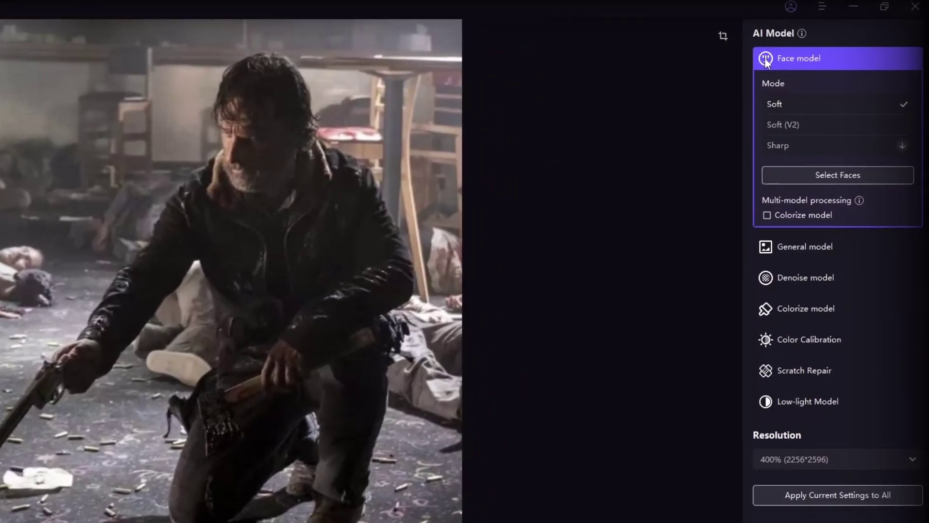
Set the kneeling man's photo to the Face model's Soft (V2) mode at 400% resolution and preview the enhancement in close detail.
click(782, 124)
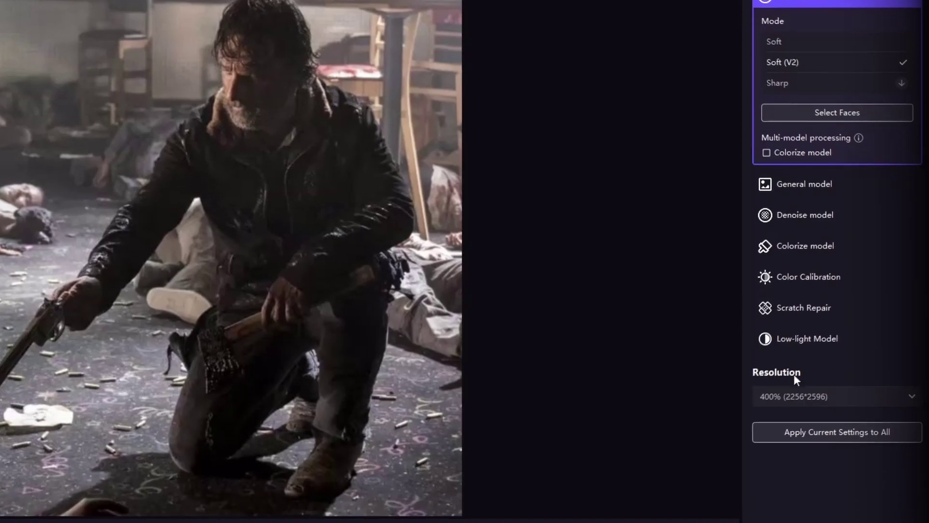
click(799, 463)
click(774, 429)
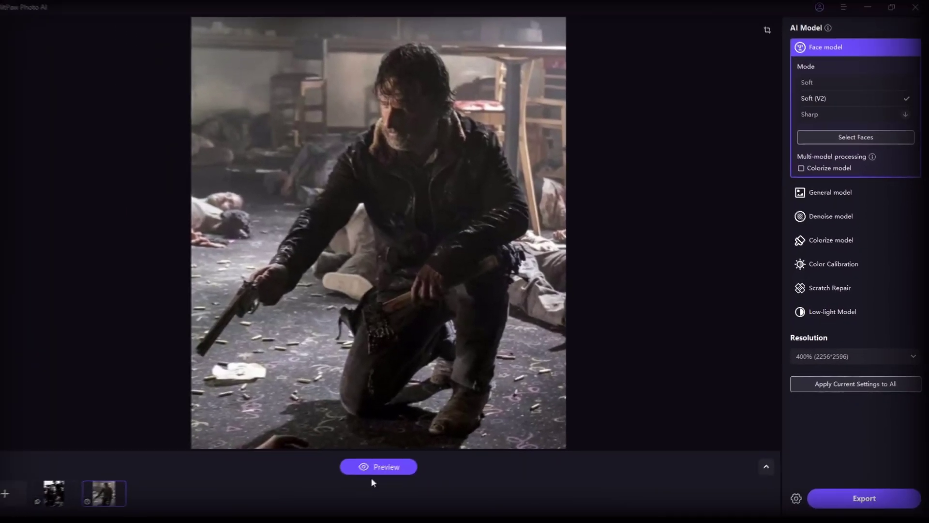
click(272, 495)
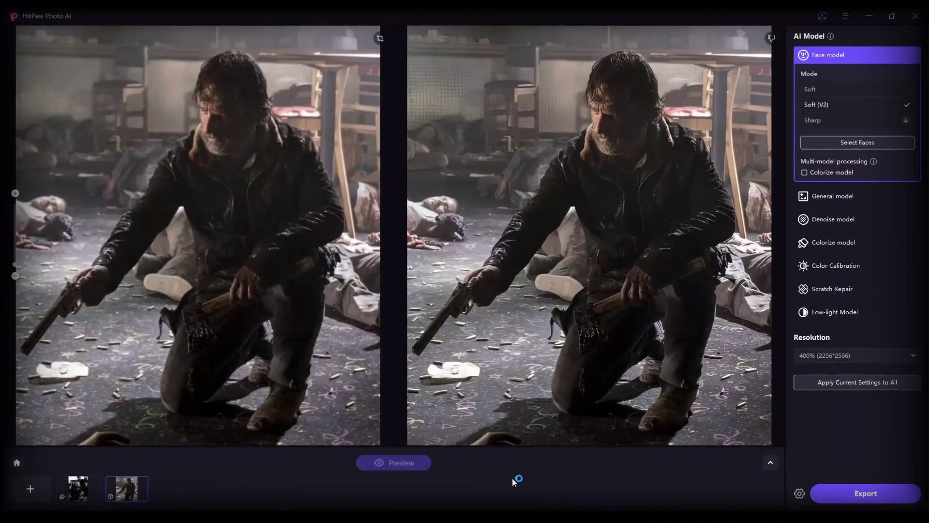
scroll(628, 114, up, 5)
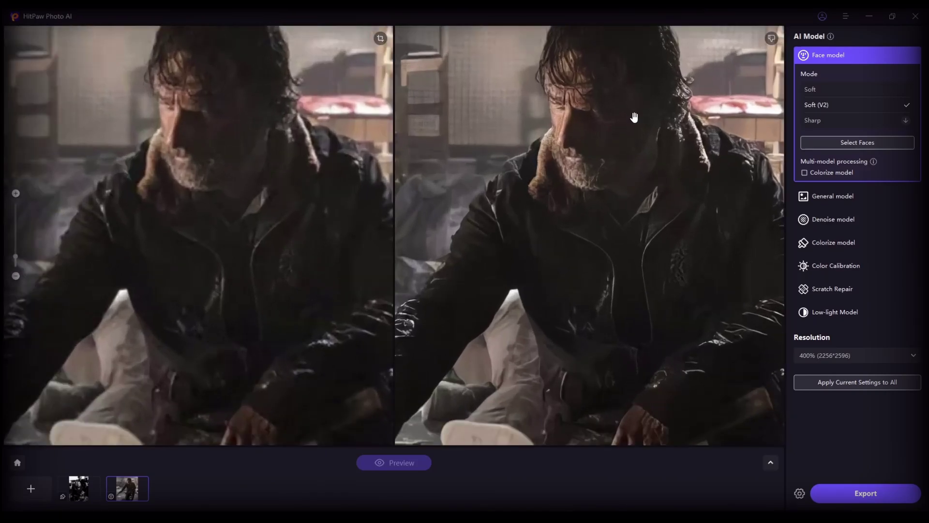
scroll(569, 140, down, 5)
scroll(503, 261, up, 8)
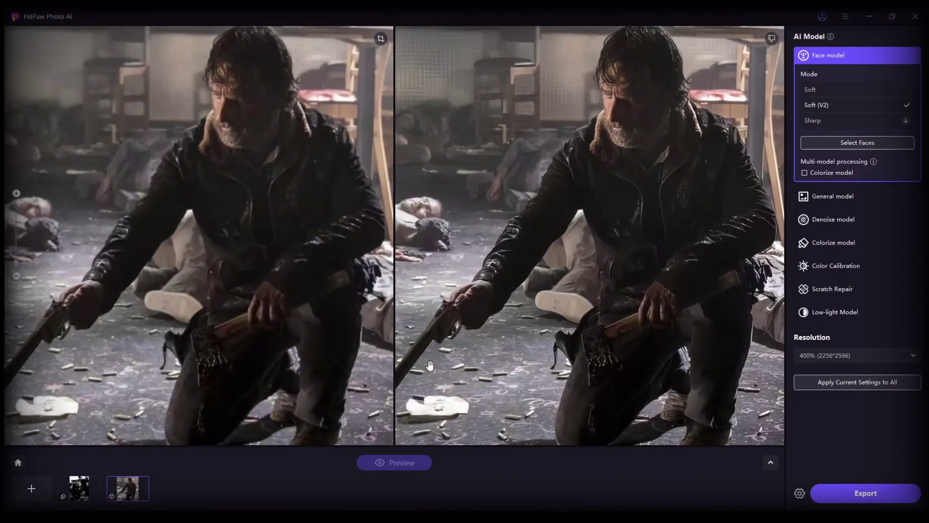
scroll(589, 153, down, 4)
scroll(691, 92, up, 4)
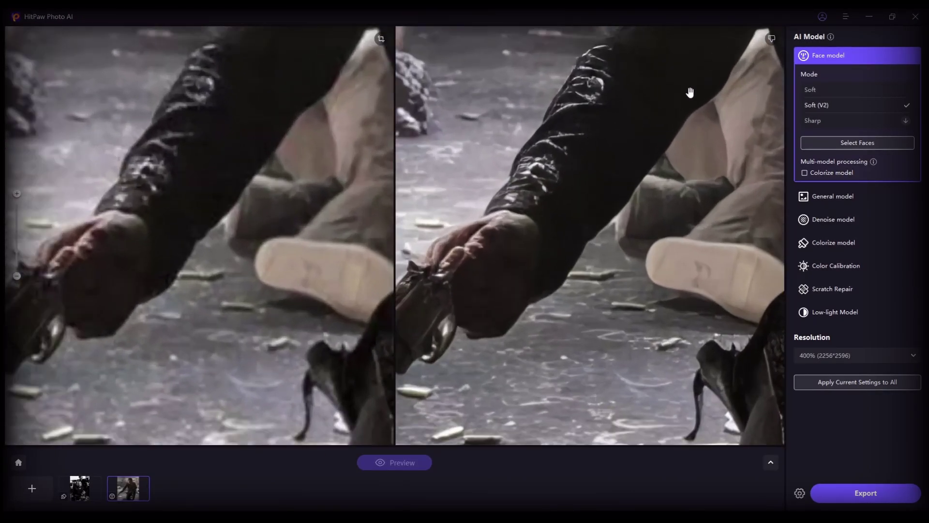
scroll(732, 150, down, 8)
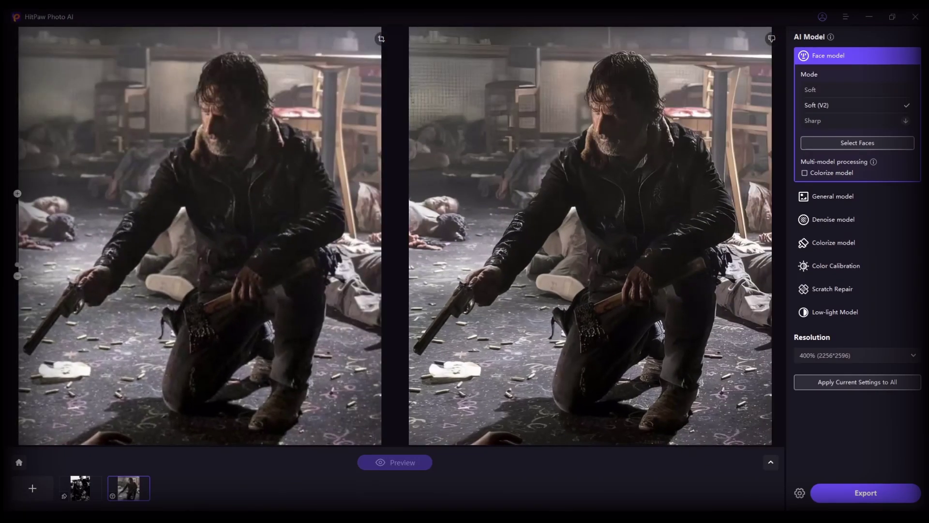
Export the processed photos, check the list of completed files, and return to the editor.
click(864, 503)
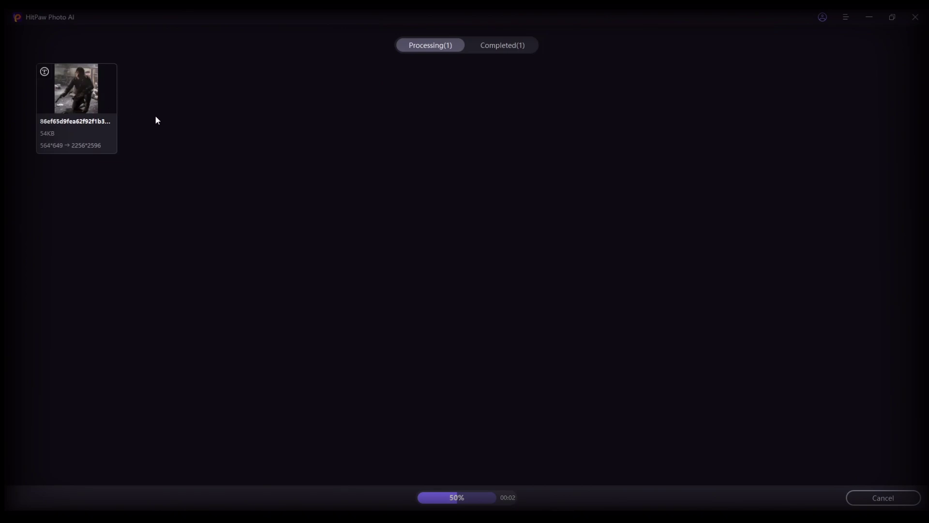
click(520, 49)
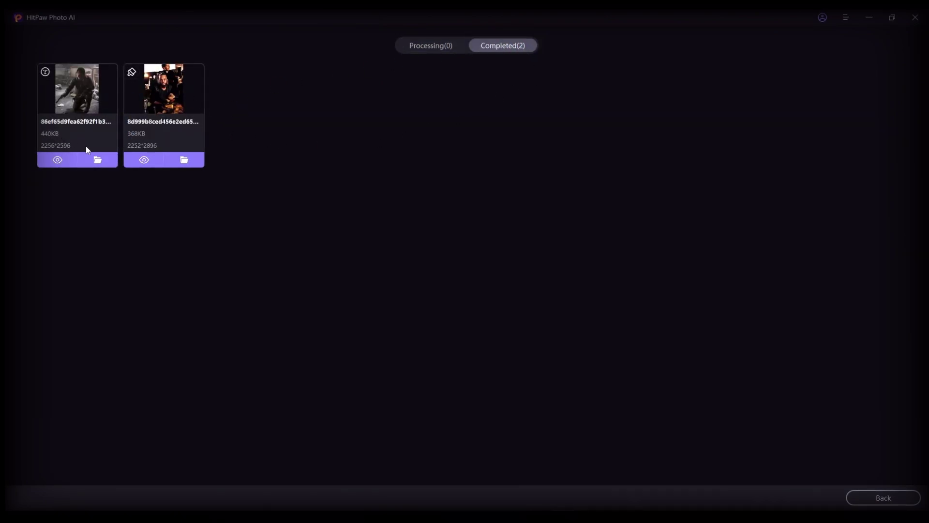
click(430, 45)
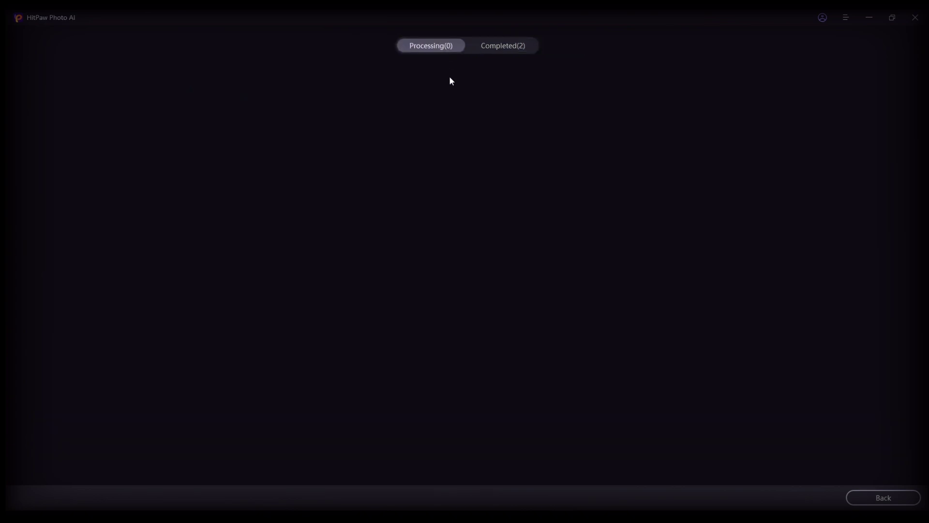
click(871, 495)
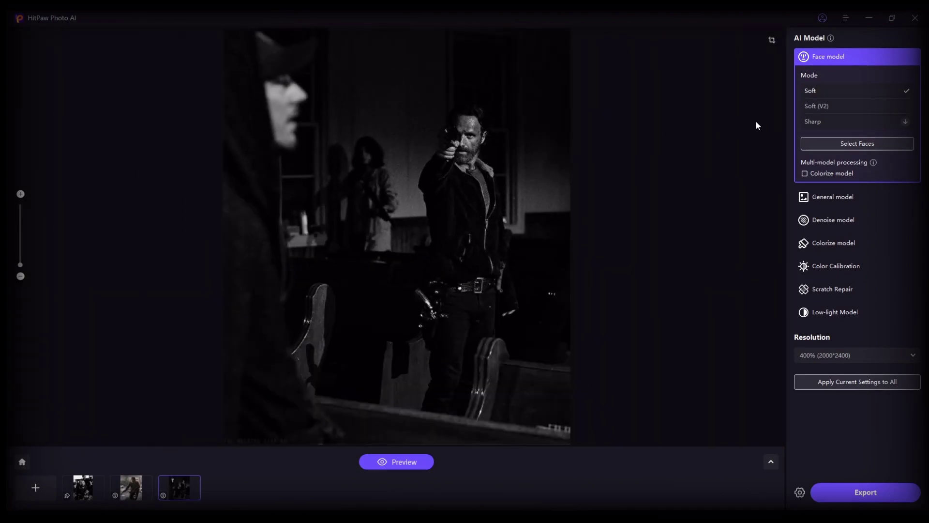
Set the dark photo of the man aiming a gun to Face model Soft (V2) at 400% resolution and preview the enhancement.
click(822, 106)
click(824, 359)
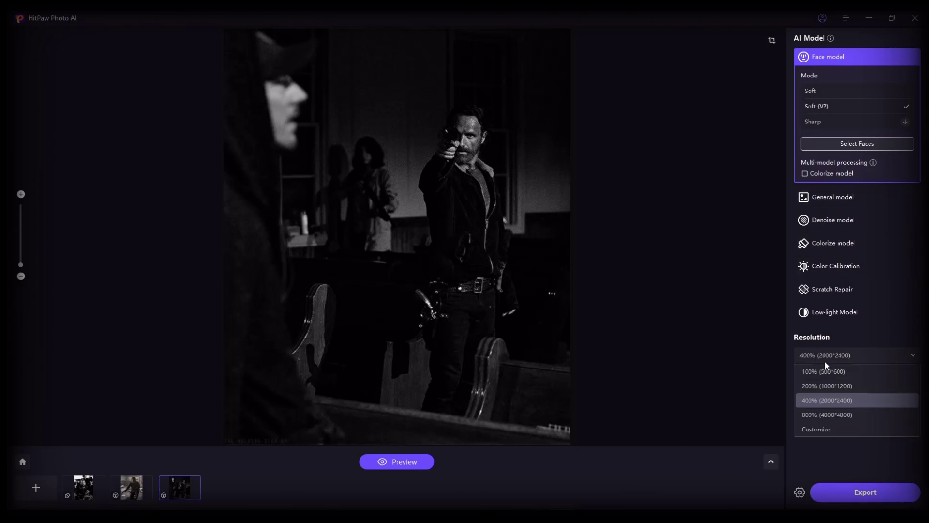
click(820, 399)
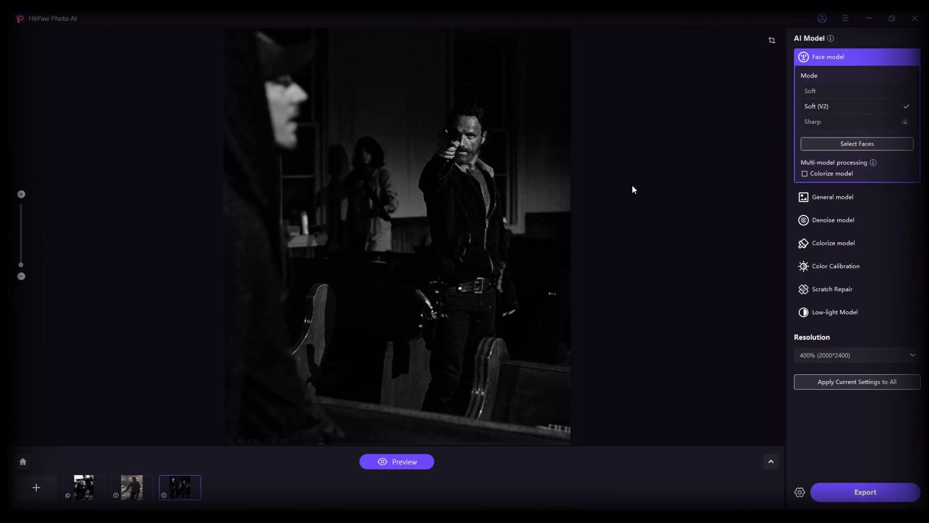
click(422, 462)
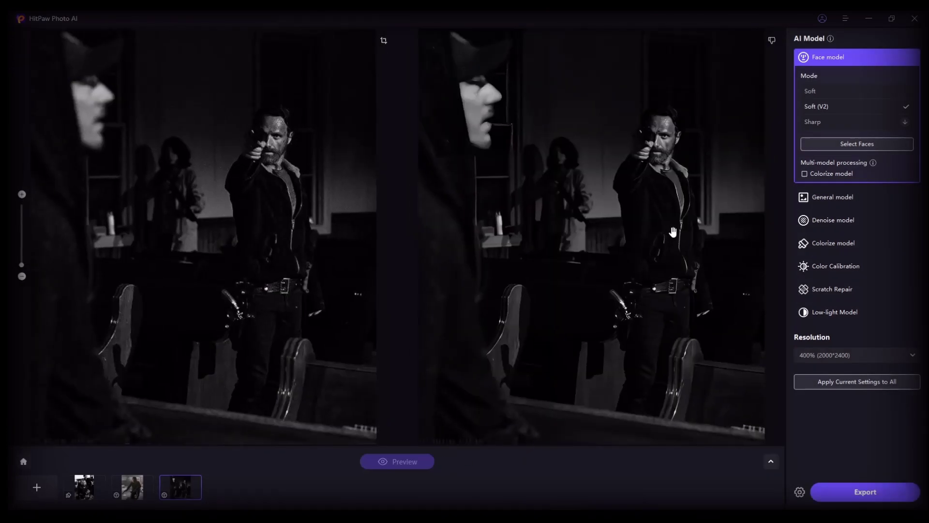
scroll(678, 203, up, 5)
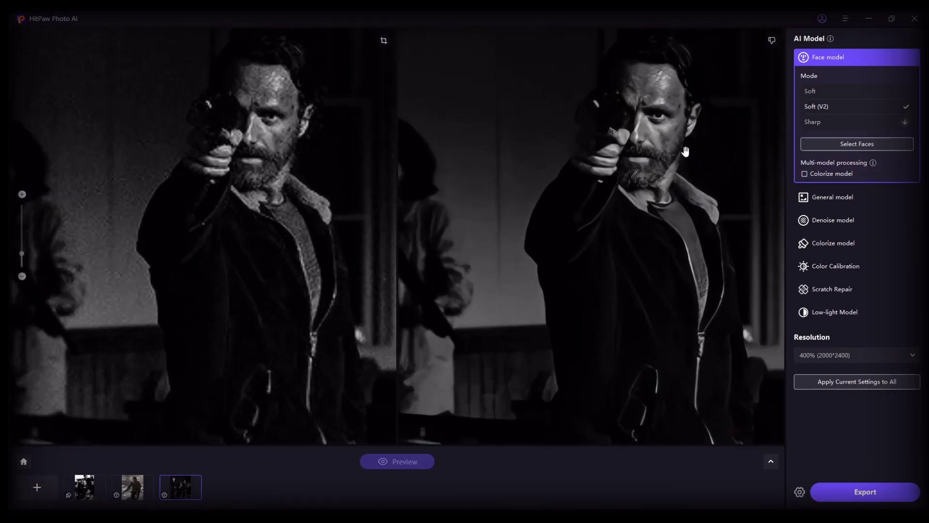
scroll(678, 142, up, 2)
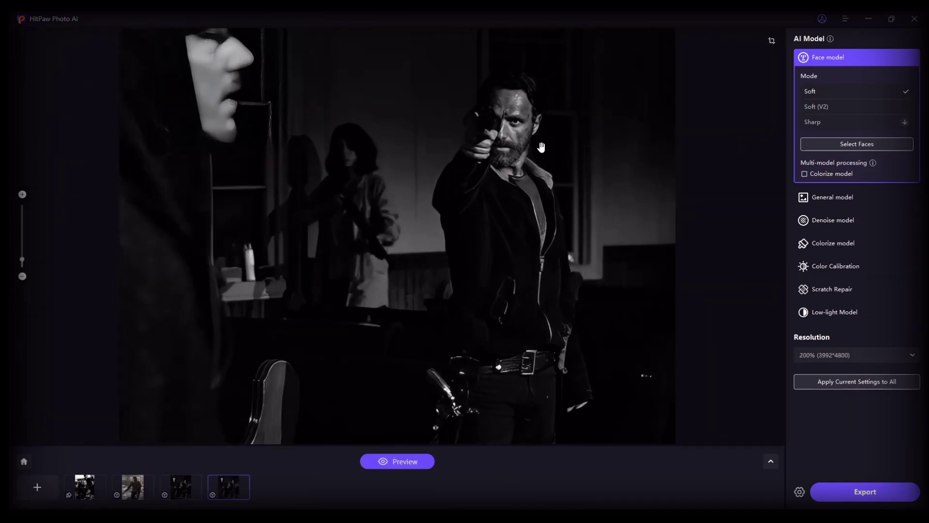
Apply the Colorize model to the larger copy of the man aiming a gun and preview the colorized result.
scroll(481, 137, up, 1)
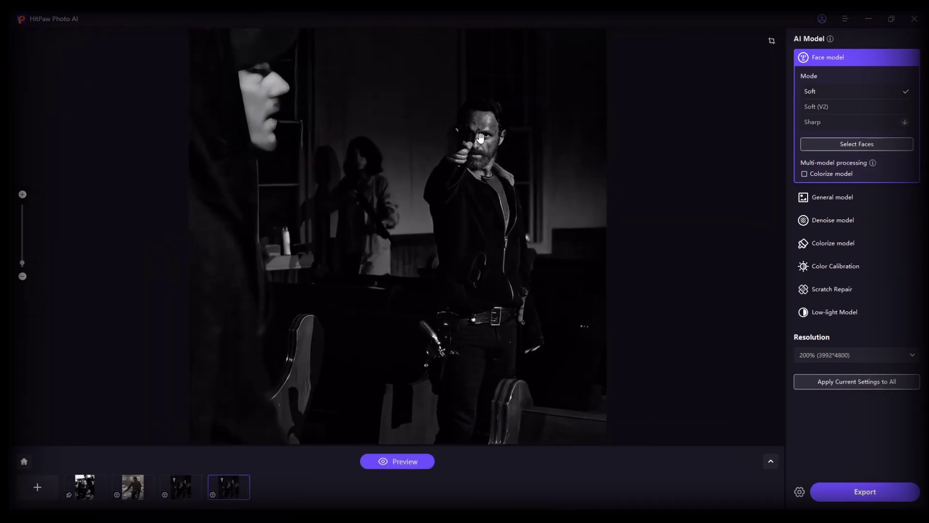
click(832, 244)
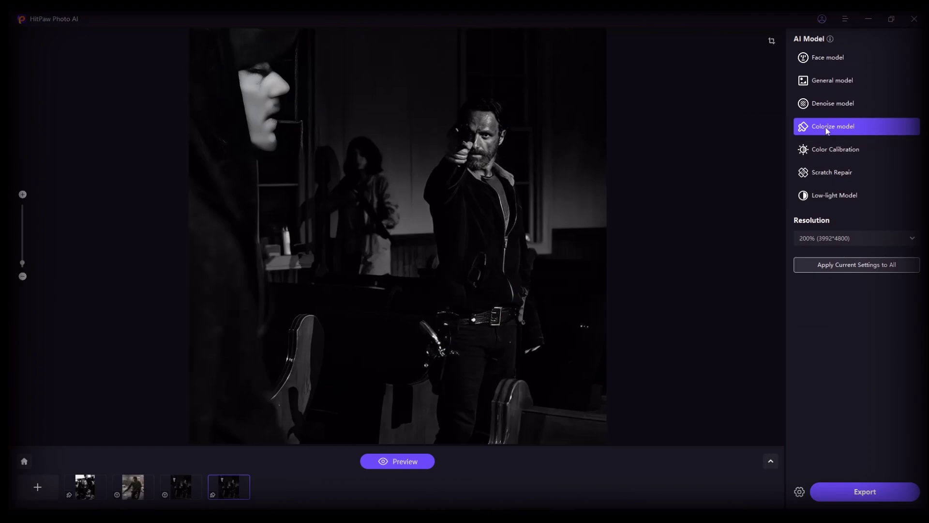
mouse_move(814, 130)
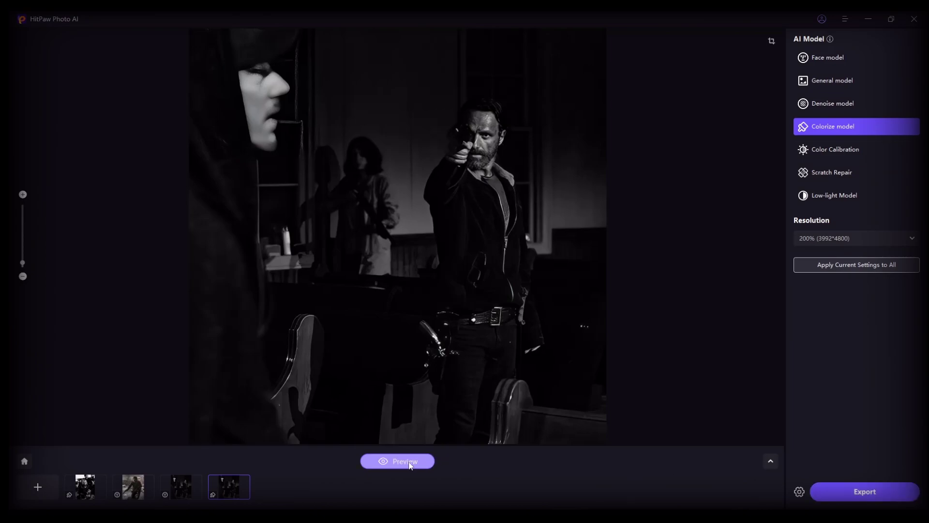
click(390, 461)
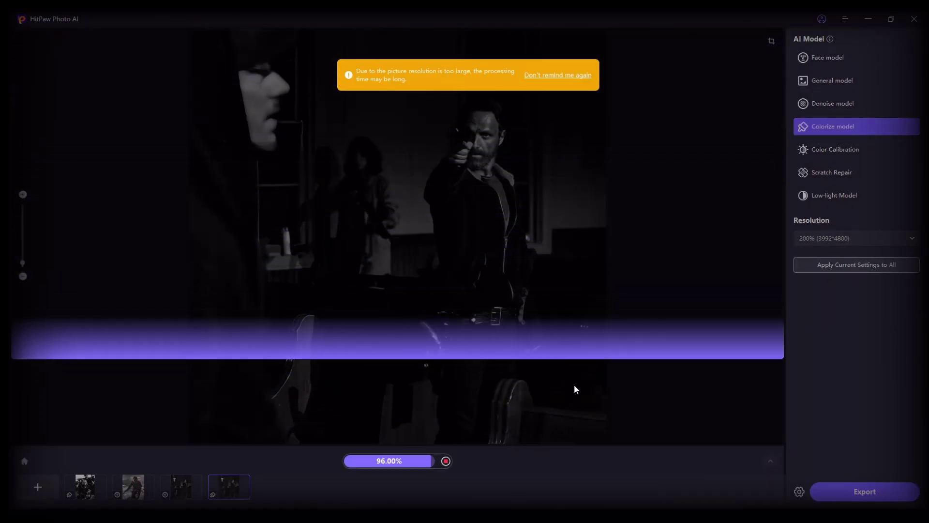
scroll(574, 384, up, 3)
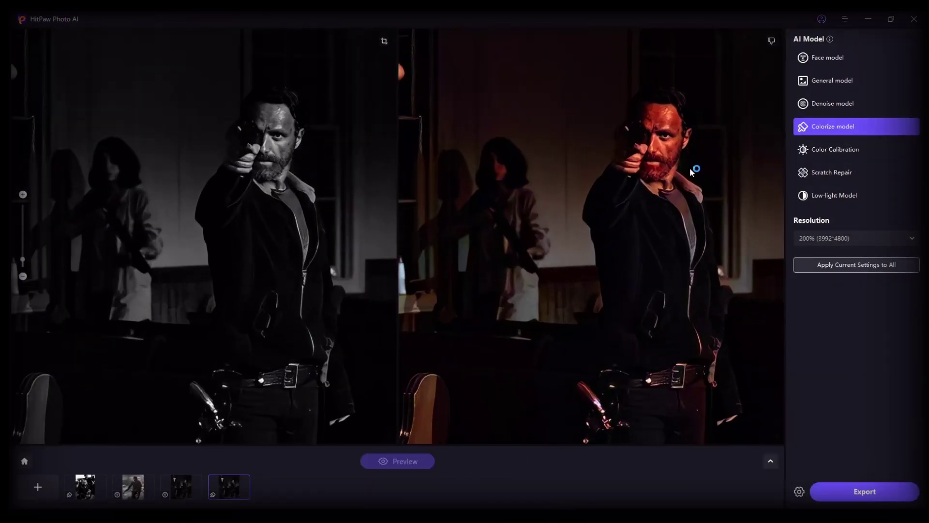
scroll(665, 324, down, 3)
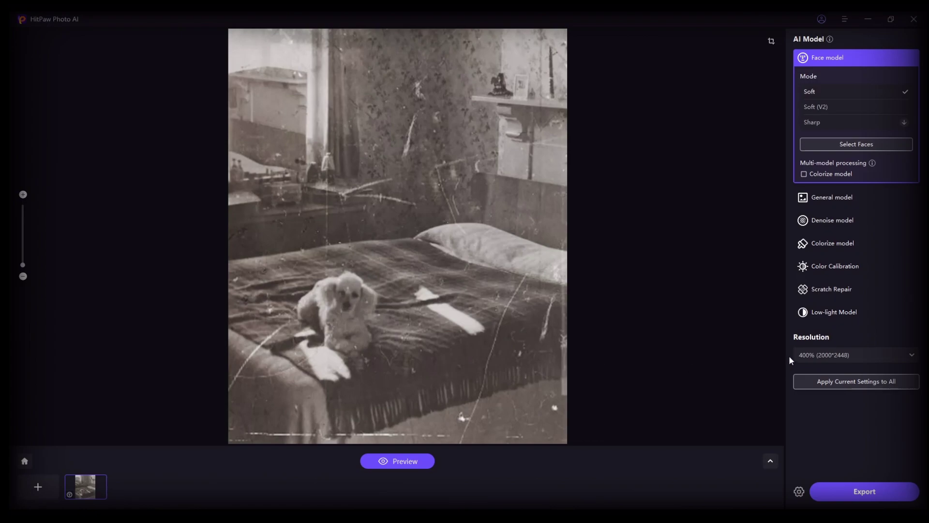
Apply Scratch Repair at 400% resolution to the dog-on-bed photo and preview the repaired result in close detail.
click(833, 289)
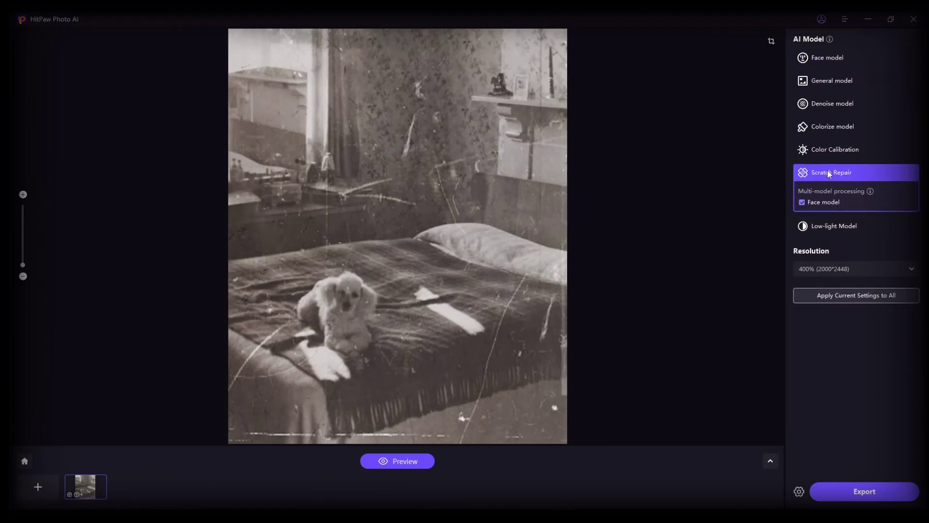
click(829, 268)
click(813, 313)
click(403, 462)
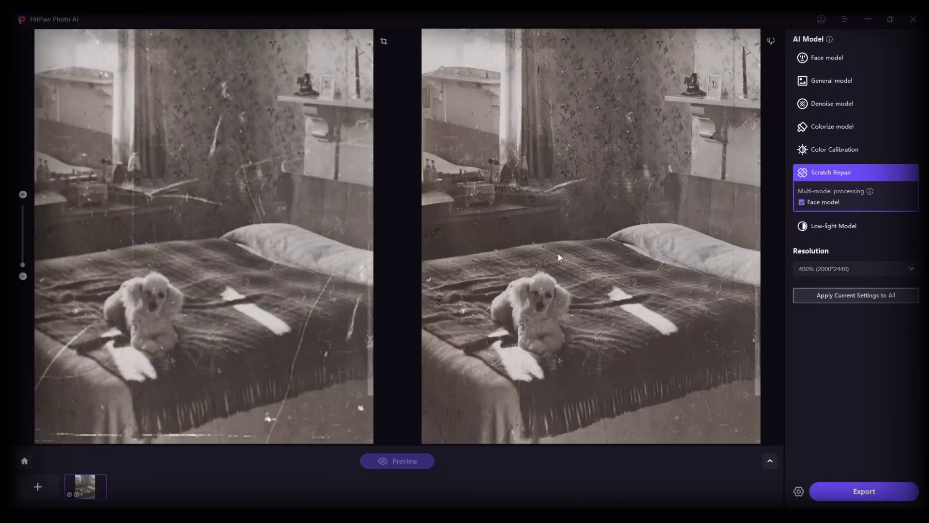
scroll(521, 294, up, 5)
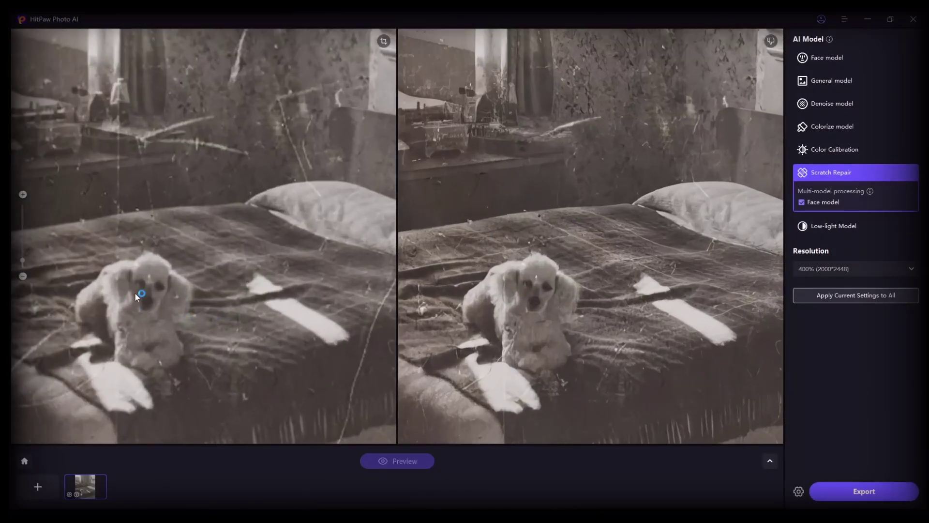
scroll(526, 301, up, 10)
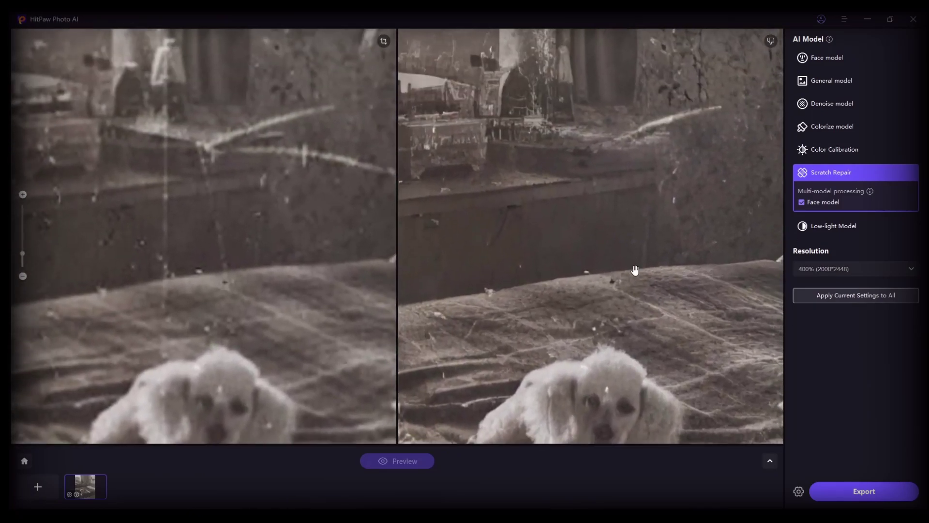
scroll(585, 243, down, 5)
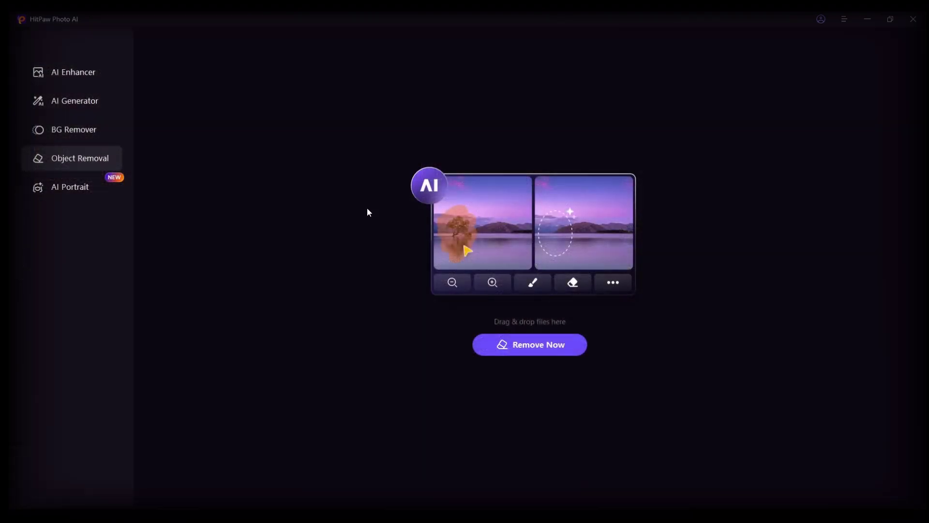
Open the suburban street photo in Object Removal, select the woman with dreadlocks using AI selection, and preview her removal.
click(535, 347)
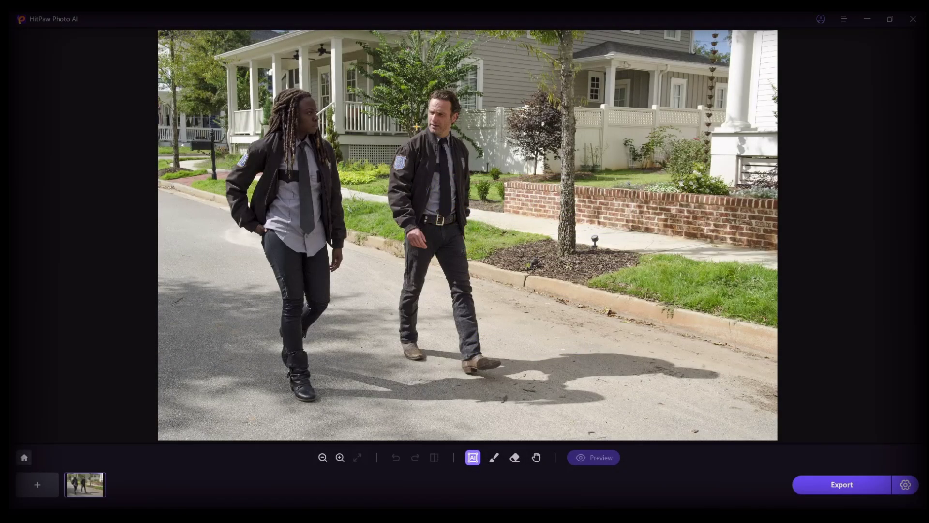
scroll(416, 127, up, 1)
drag(194, 65, 366, 430)
scroll(418, 185, down, 2)
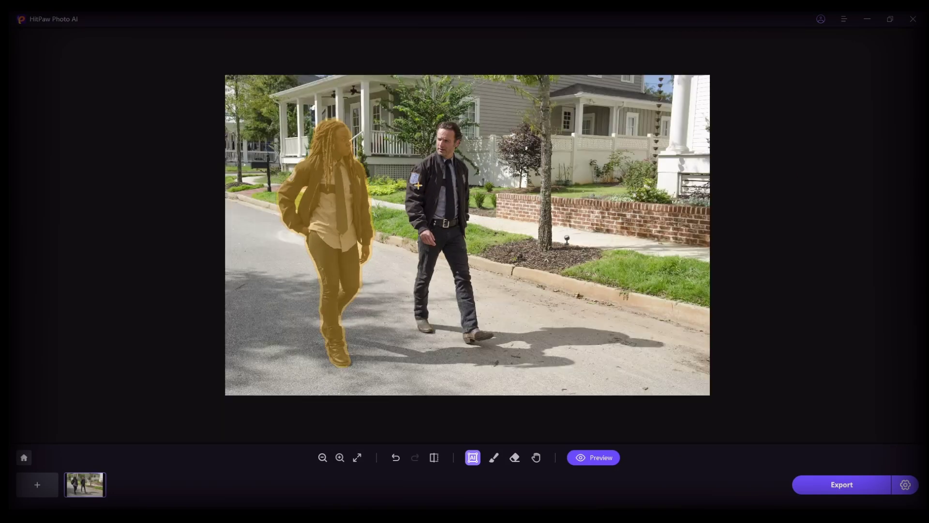
scroll(434, 162, up, 2)
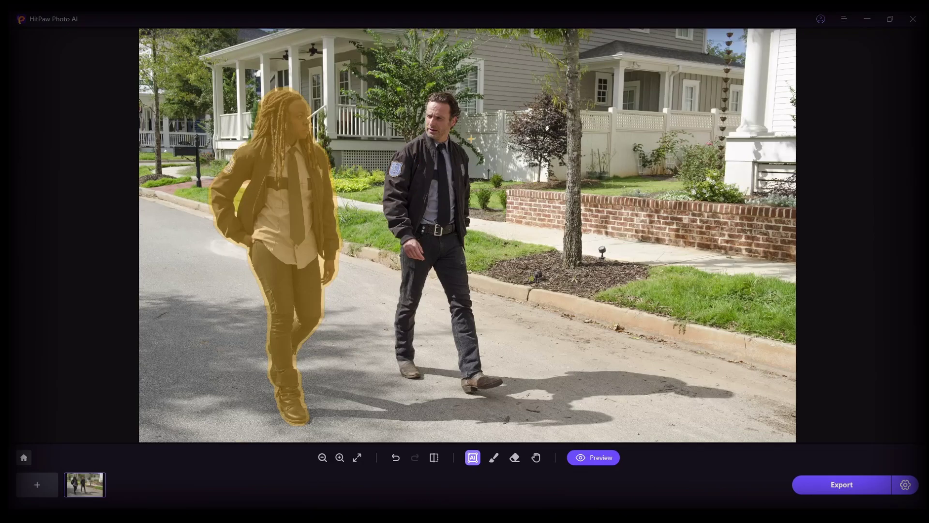
click(586, 460)
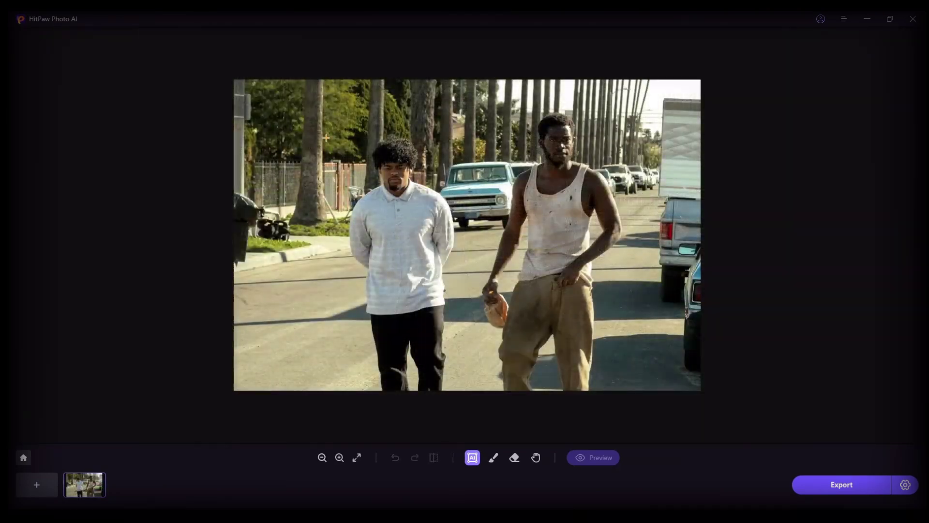
Try removing the man in the white shirt from the palm-lined street photo, and undo the removal and its selection.
drag(328, 127, 471, 393)
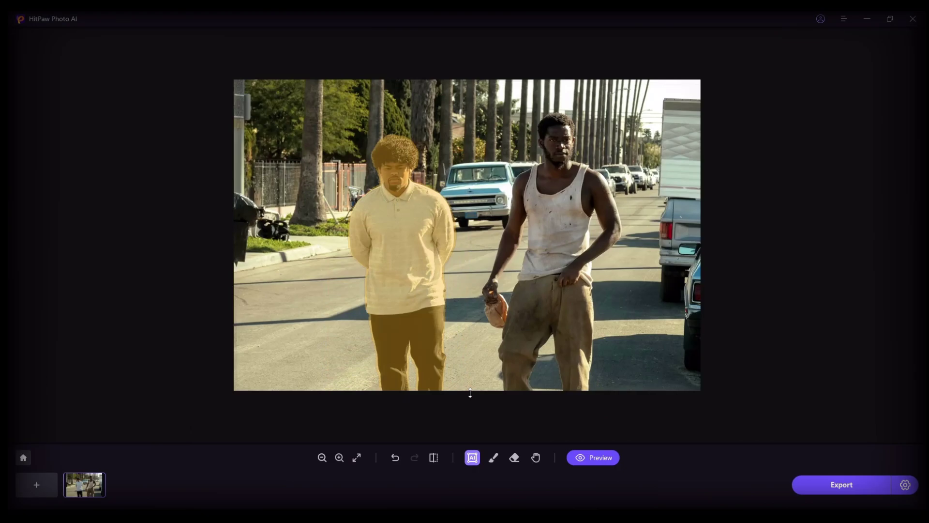
click(594, 459)
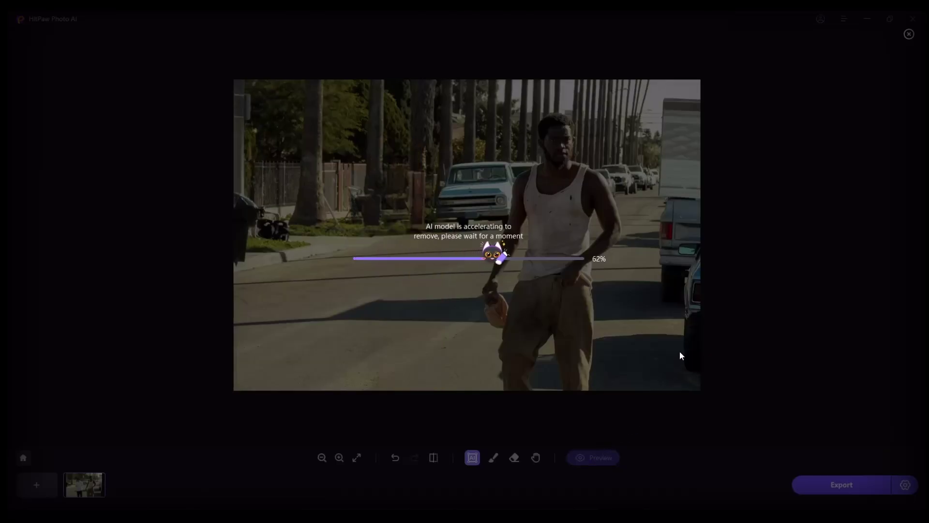
scroll(456, 264, down, 1)
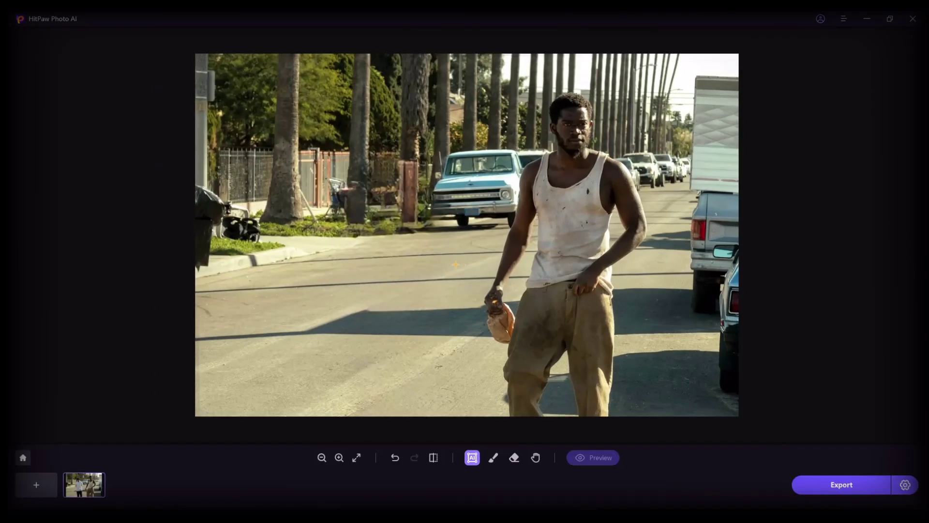
click(394, 457)
click(396, 458)
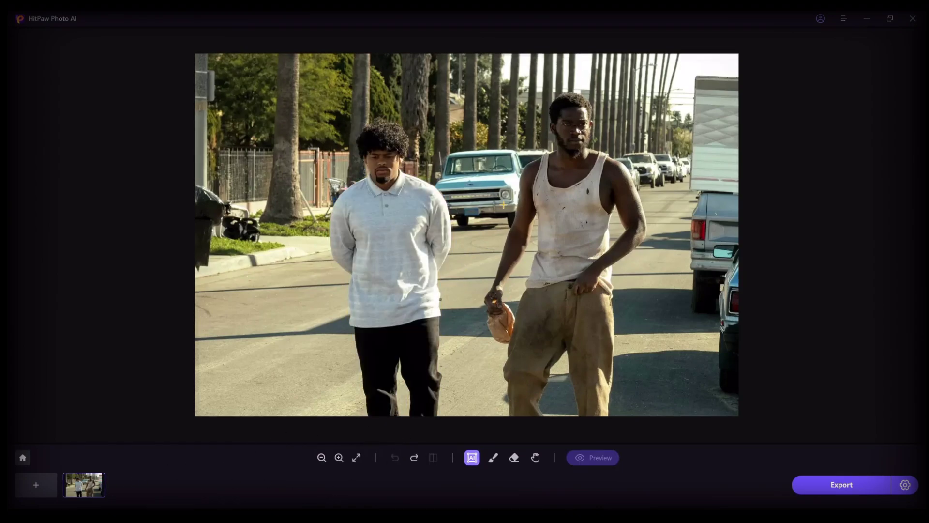
Select the man in the tank top, including his forearm and the hat in his hand, and preview his removal.
drag(462, 81, 659, 420)
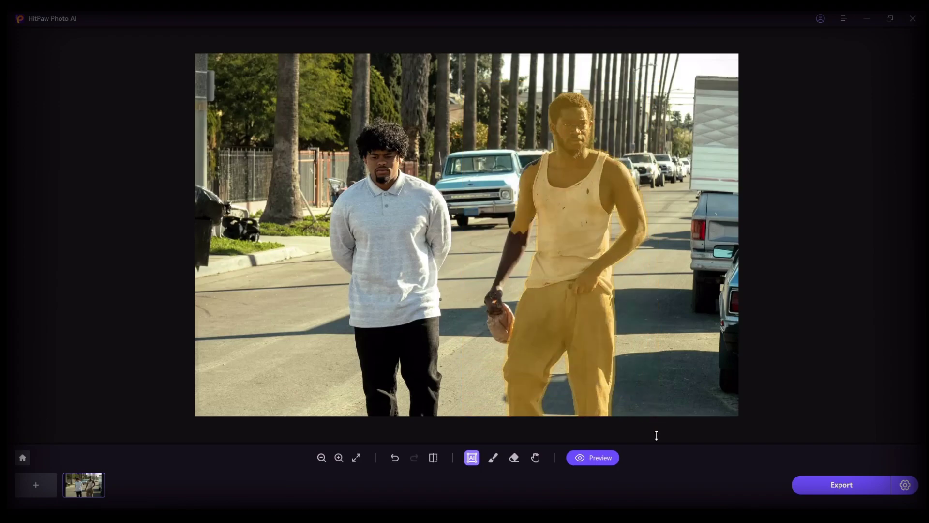
click(506, 264)
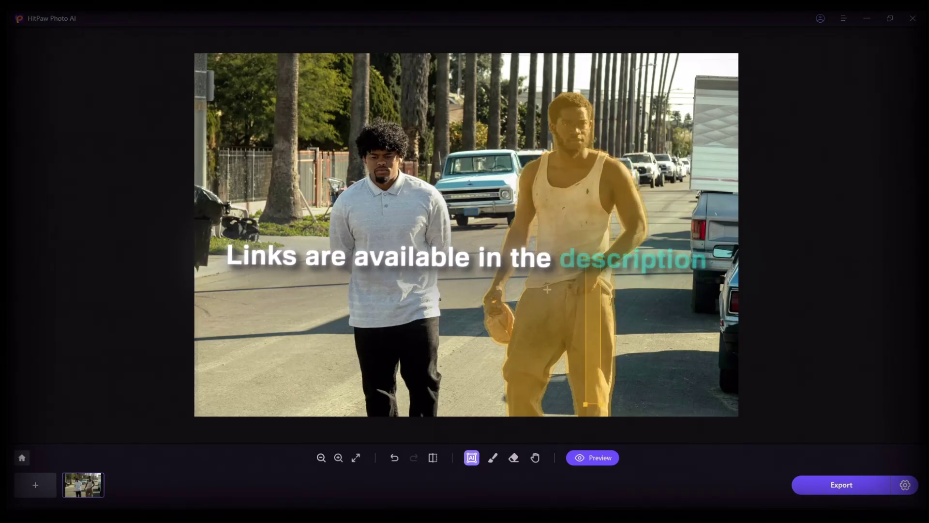
click(590, 456)
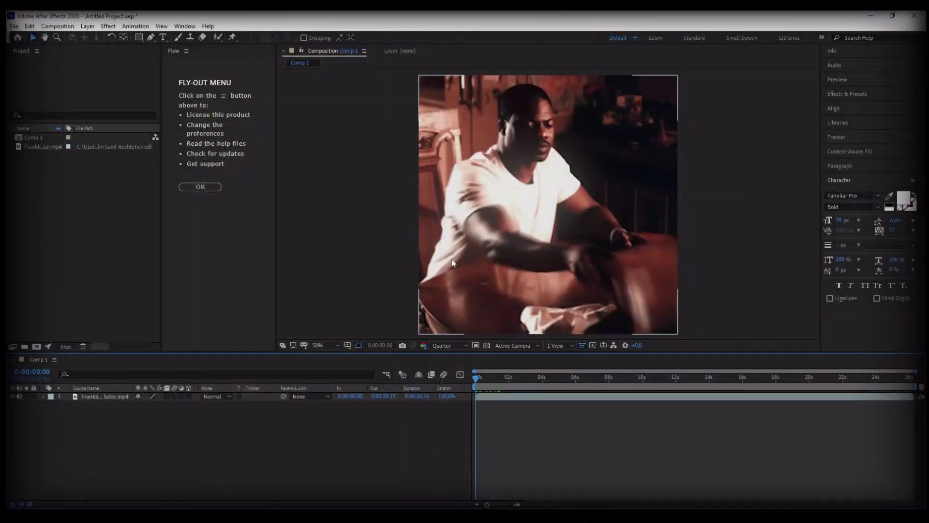
In After Effects, try the Comp 1 preview at Full resolution and return it to Quarter.
click(458, 347)
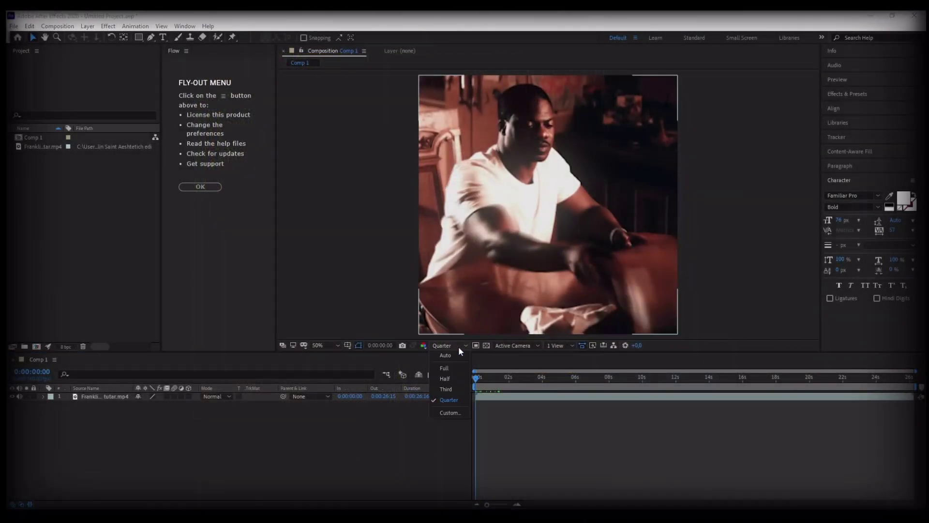
click(455, 367)
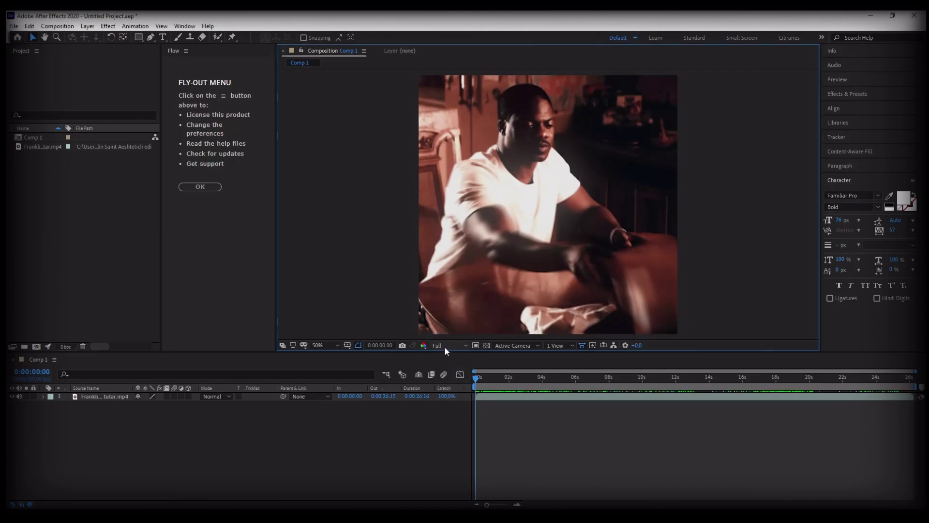
key(ctrl+alt+shift+j)
click(507, 411)
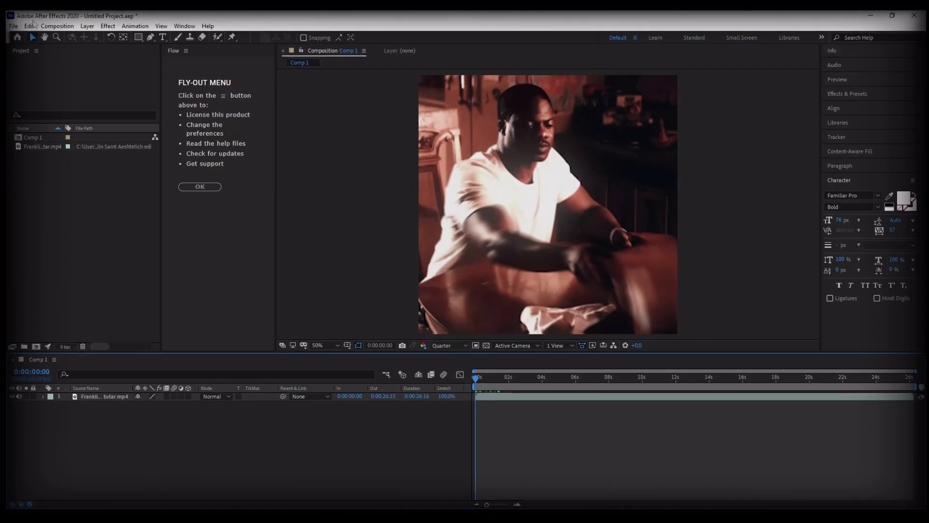
Add Comp 1 to the render queue.
click(13, 27)
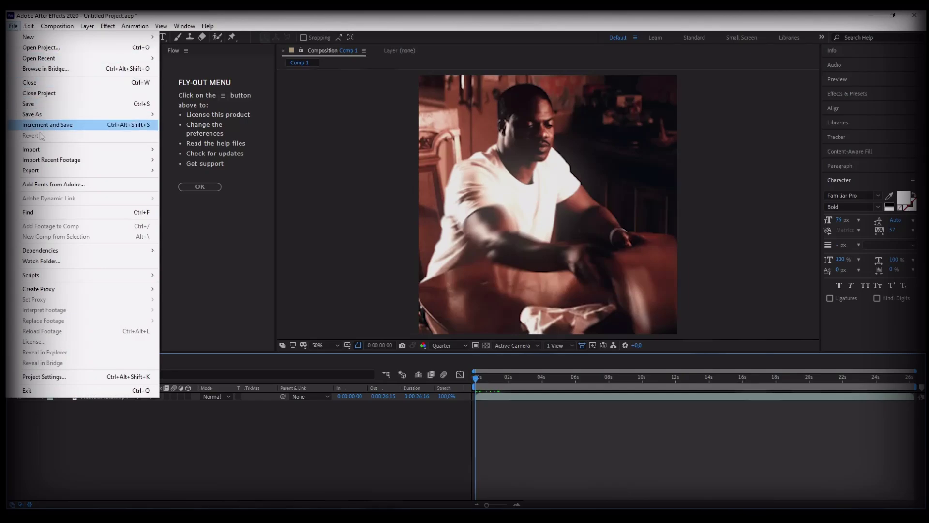
mouse_move(35, 171)
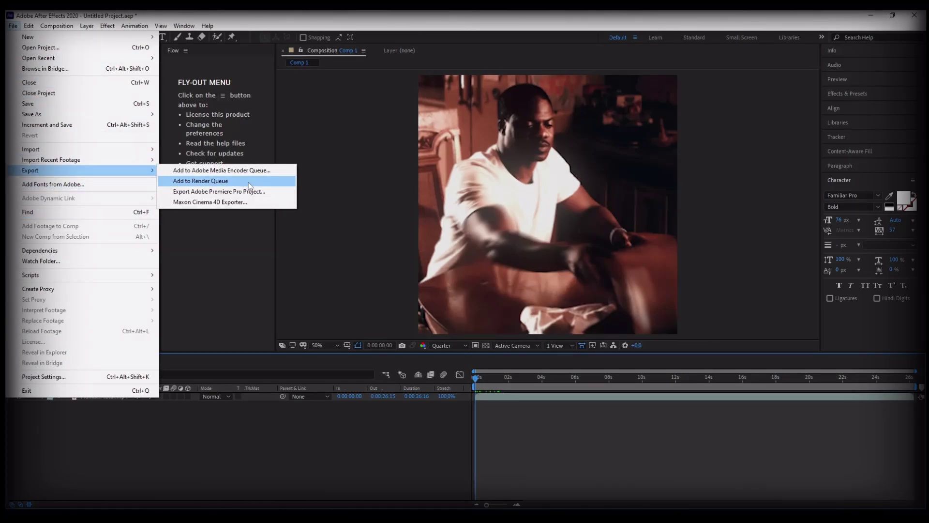
click(201, 181)
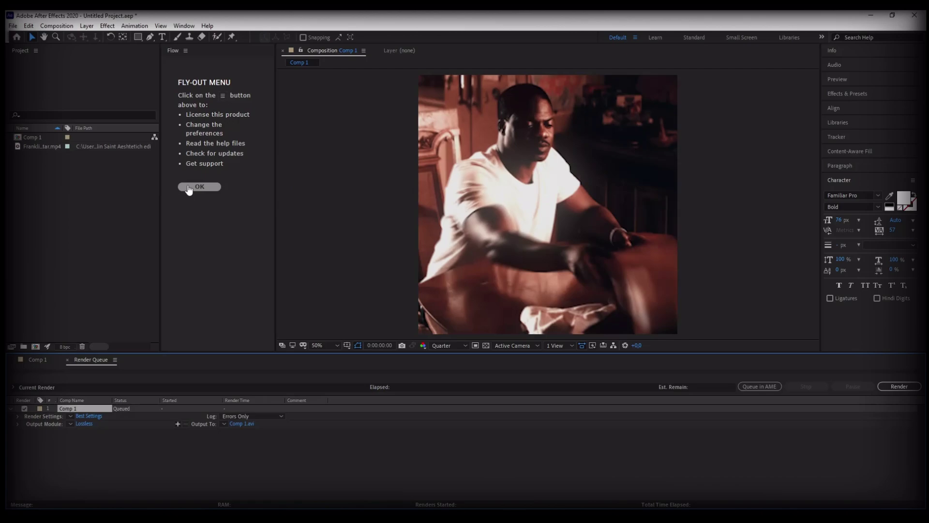
Set the output module of Comp 1 to the QuickTime format with the Apple ProRes 4444 video codec.
click(84, 424)
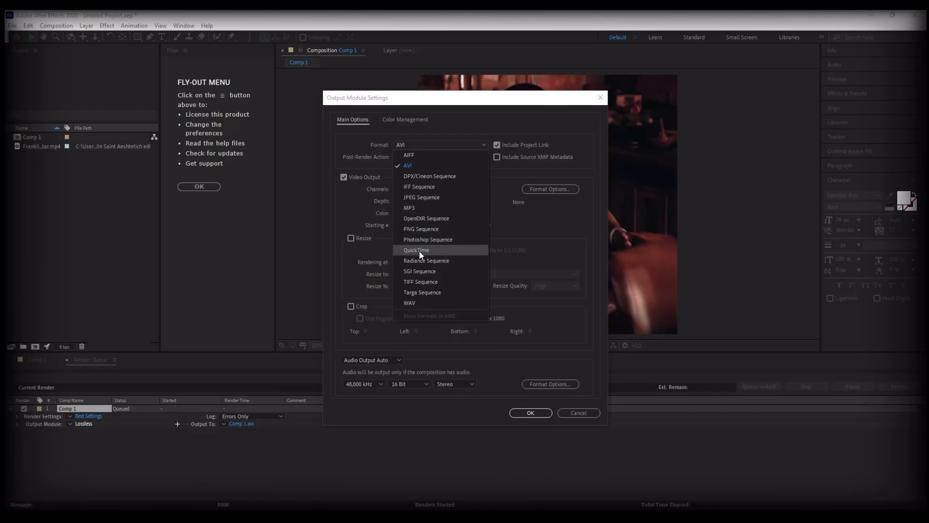
click(417, 250)
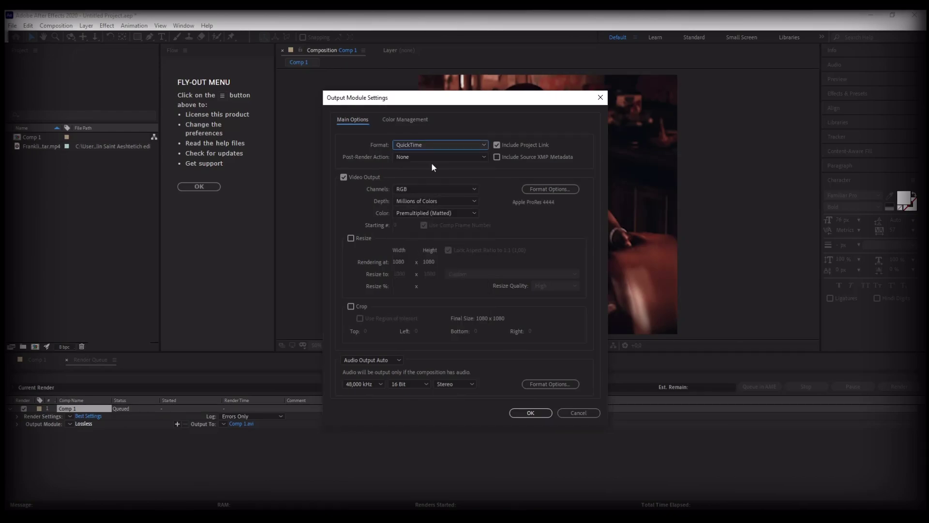
click(413, 142)
key(Escape)
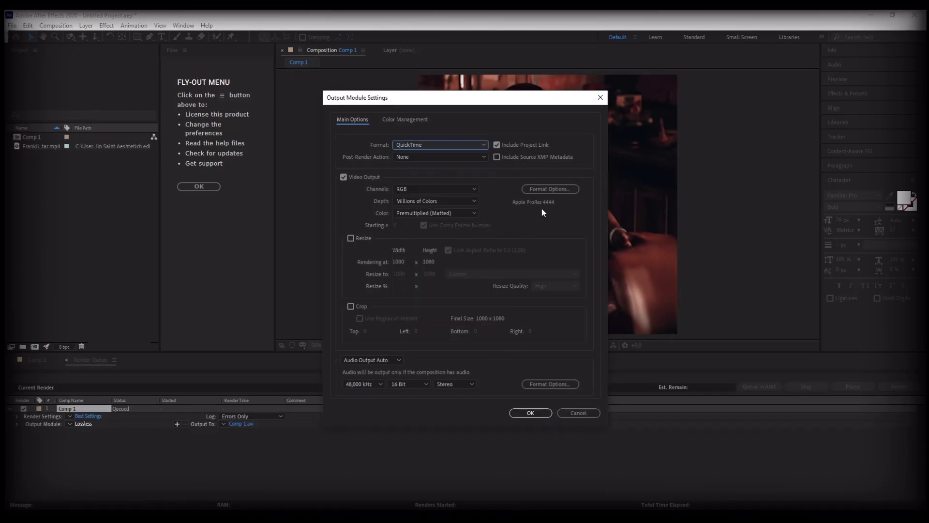
click(545, 189)
click(339, 121)
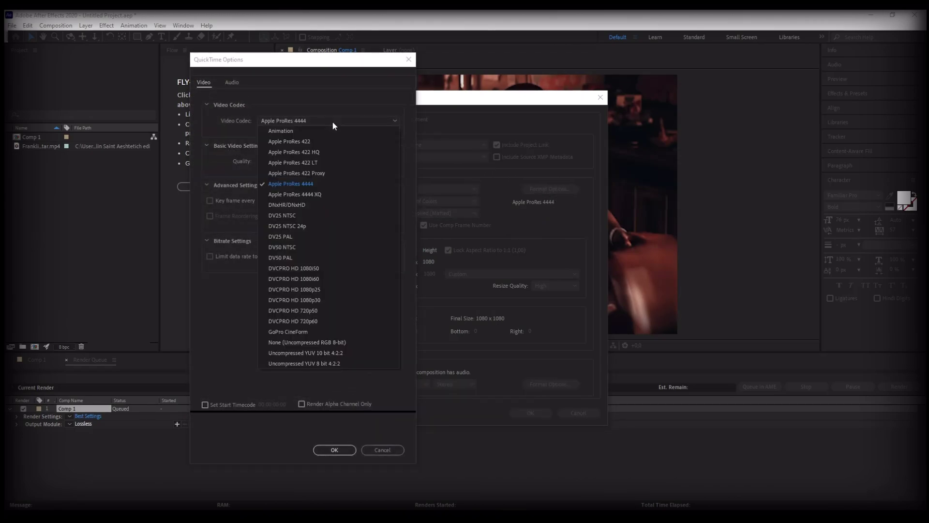
click(293, 184)
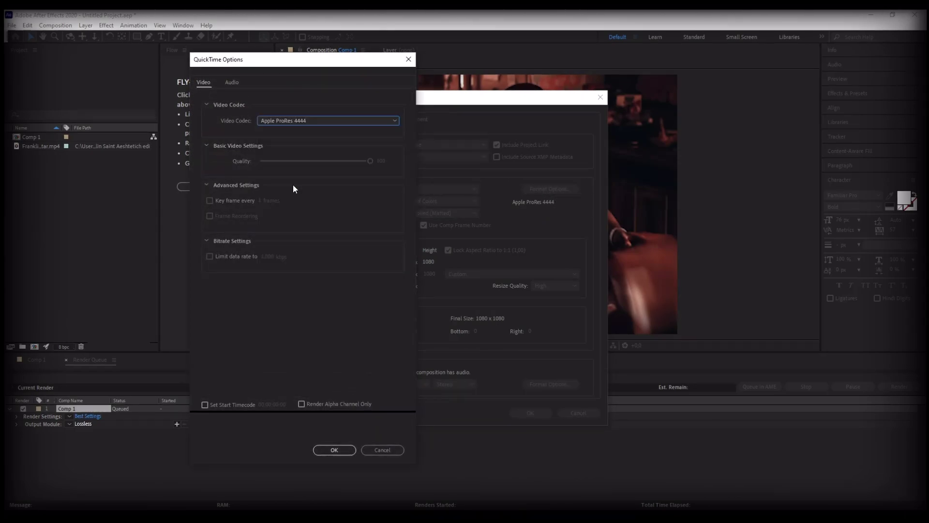
click(332, 450)
Set the output channels to RGB + Alpha and the post-render action to Import & Replace Usage.
click(412, 188)
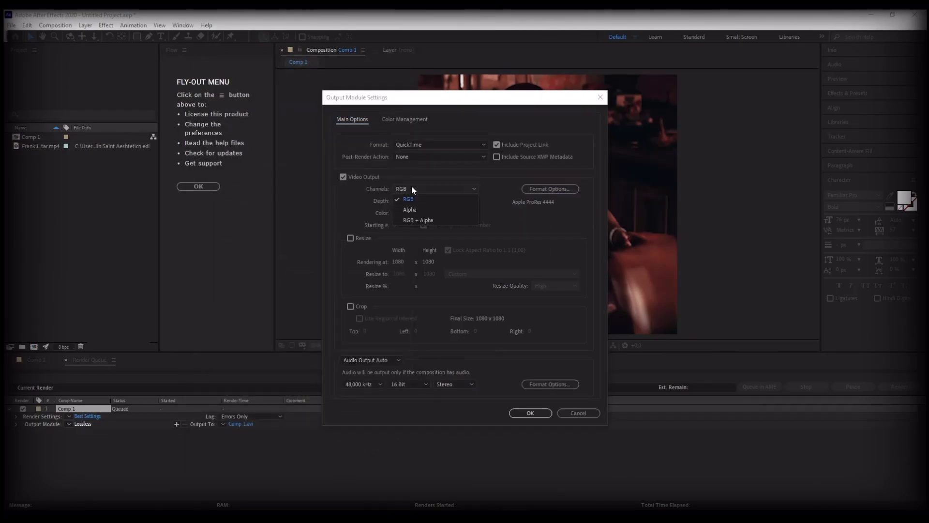
click(415, 220)
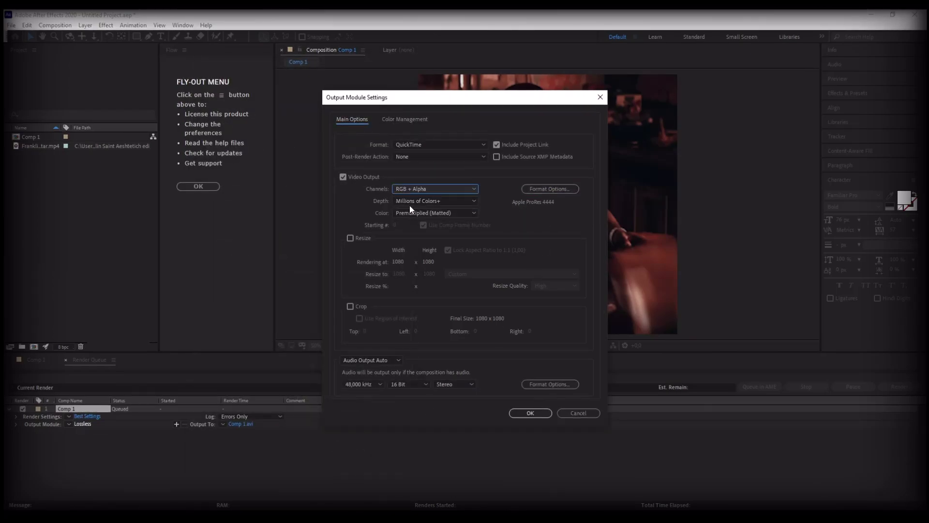
click(418, 156)
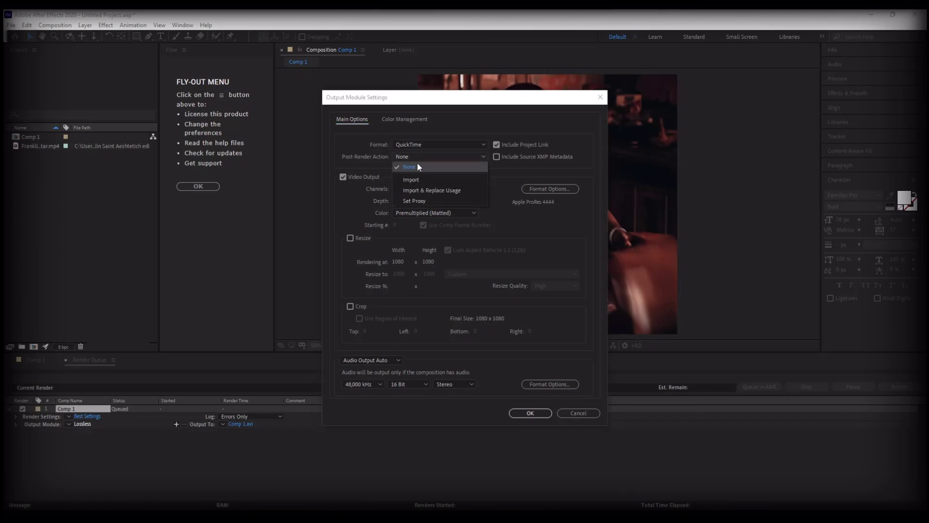
click(425, 190)
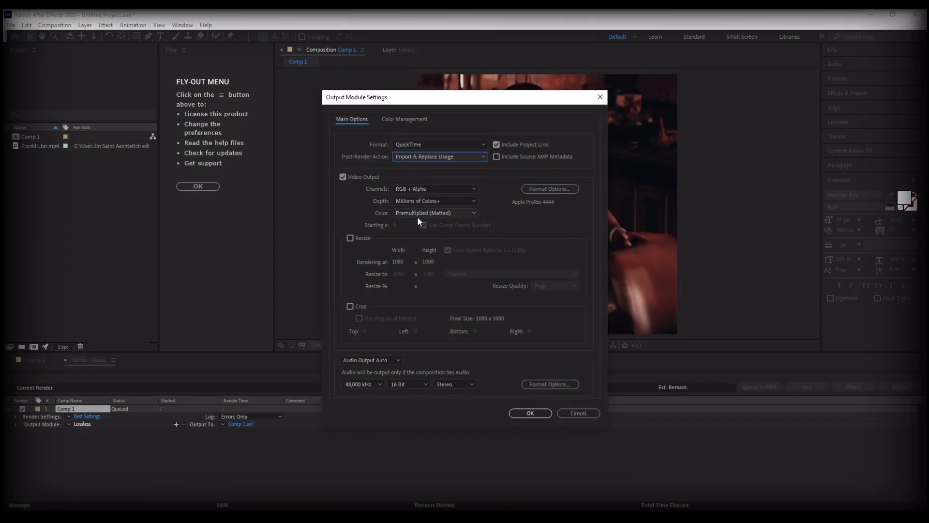
Turn audio output on at 32 Bit and apply the output module settings.
click(371, 360)
click(390, 368)
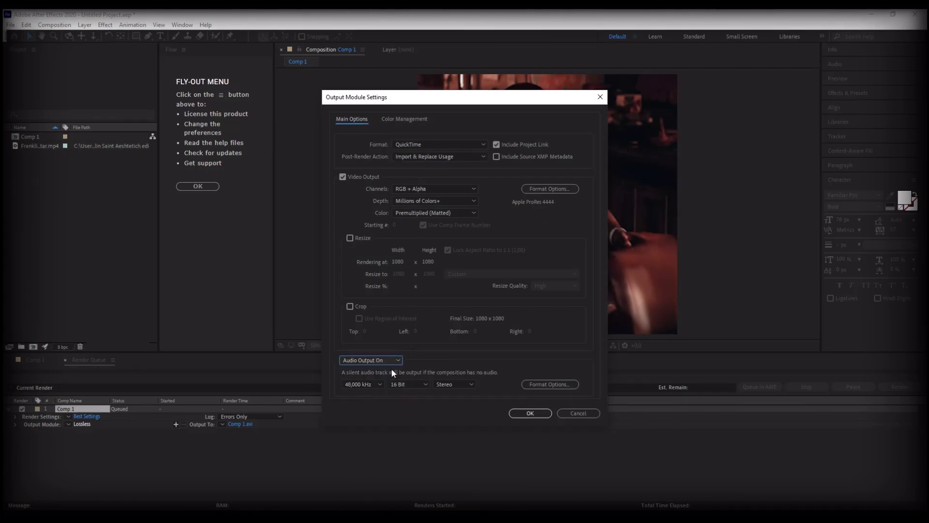
click(407, 385)
click(409, 414)
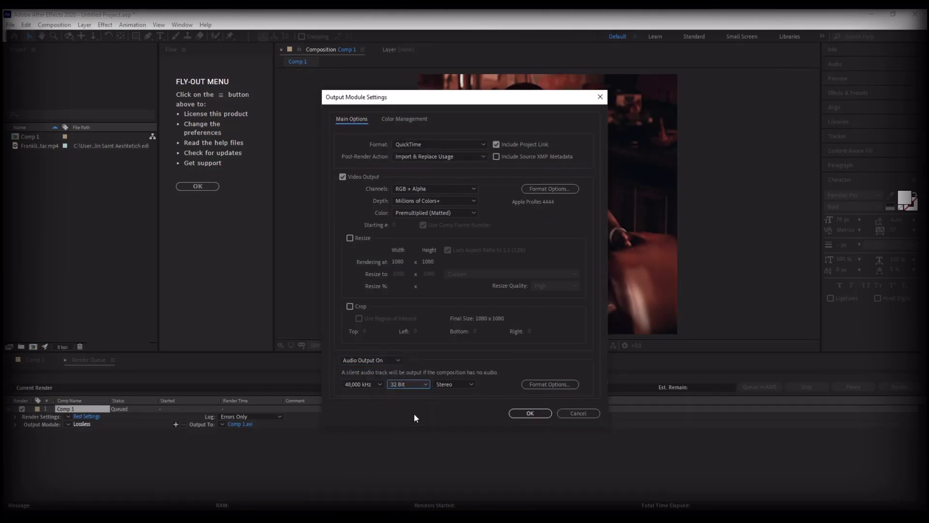
click(532, 414)
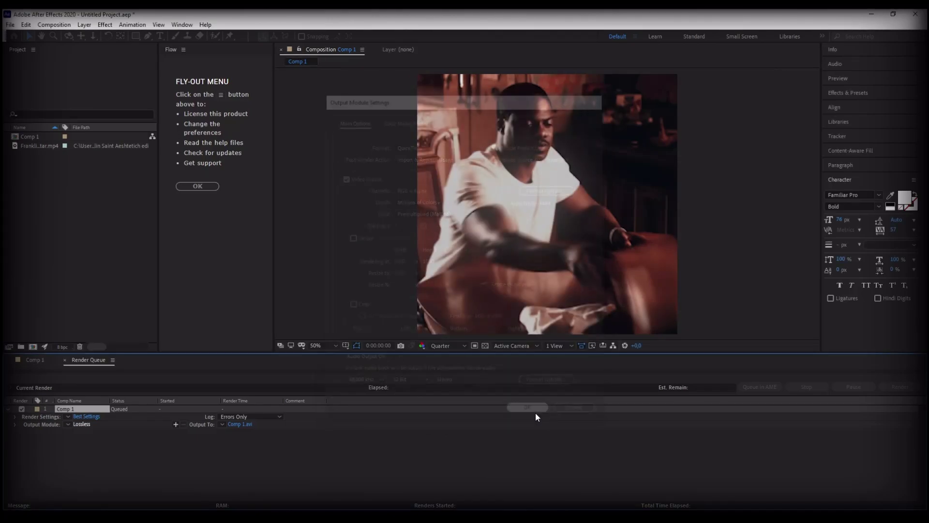
Set the render settings of Comp 1 to use the comp's frame rate and start the render.
click(94, 419)
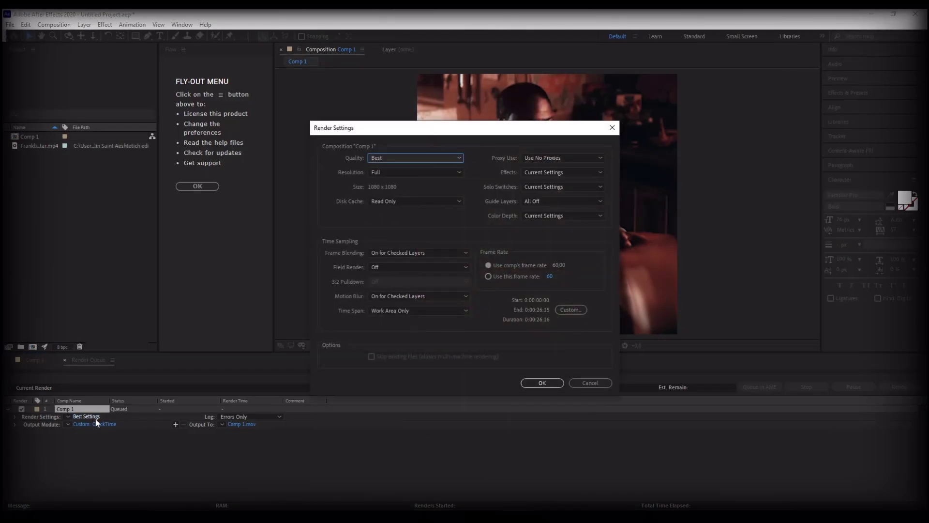
click(488, 267)
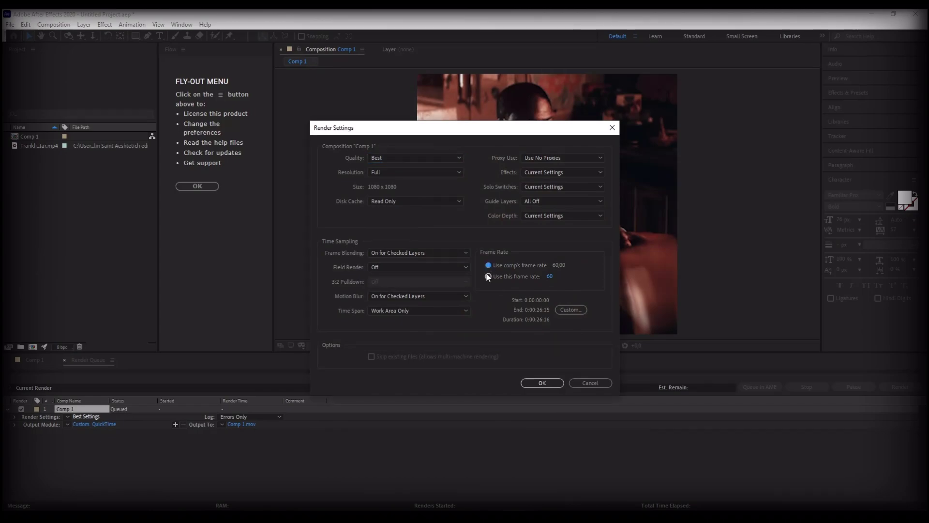
click(542, 383)
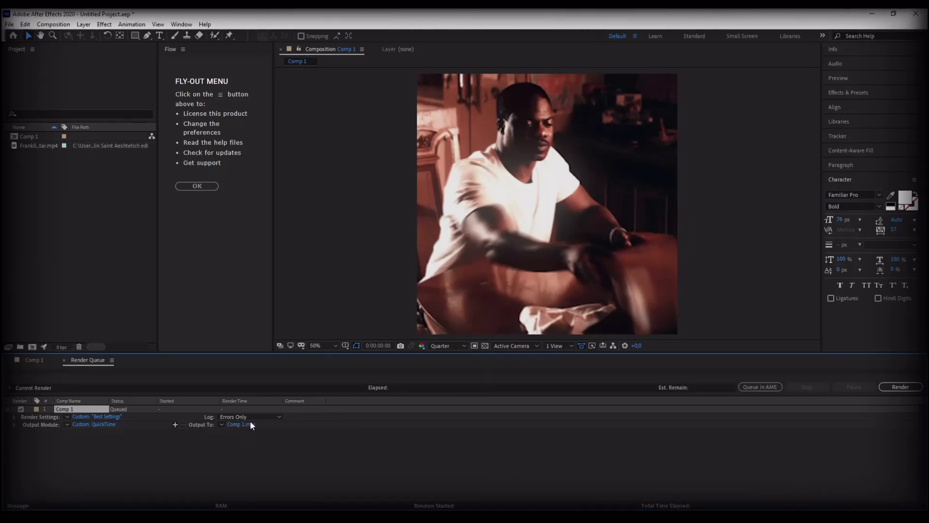
click(882, 388)
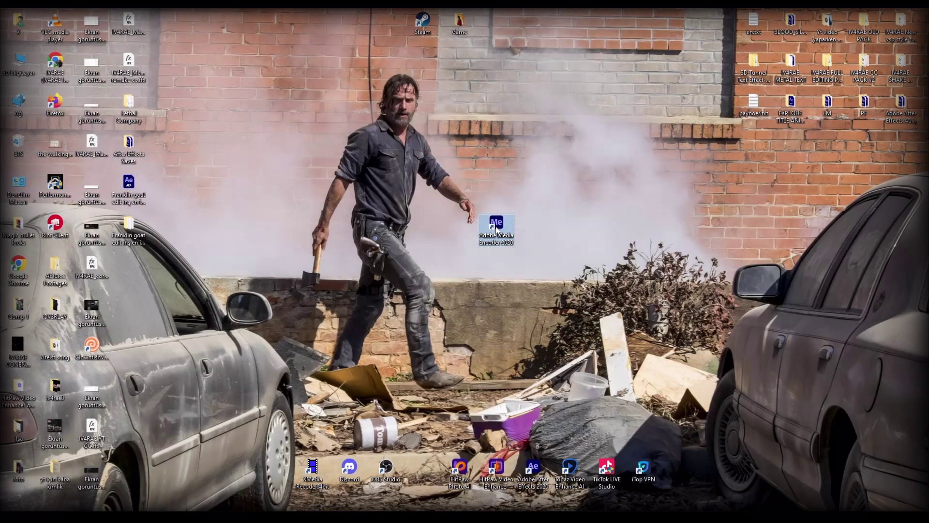
Open Adobe Media Encoder 2020 and add the rendered Comp 1.mov to its queue as a source.
double_click(496, 226)
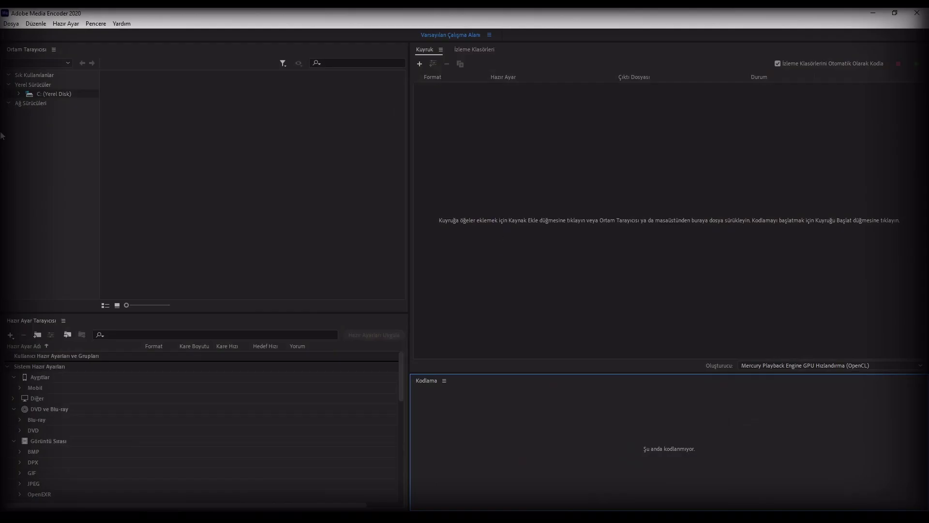
click(13, 22)
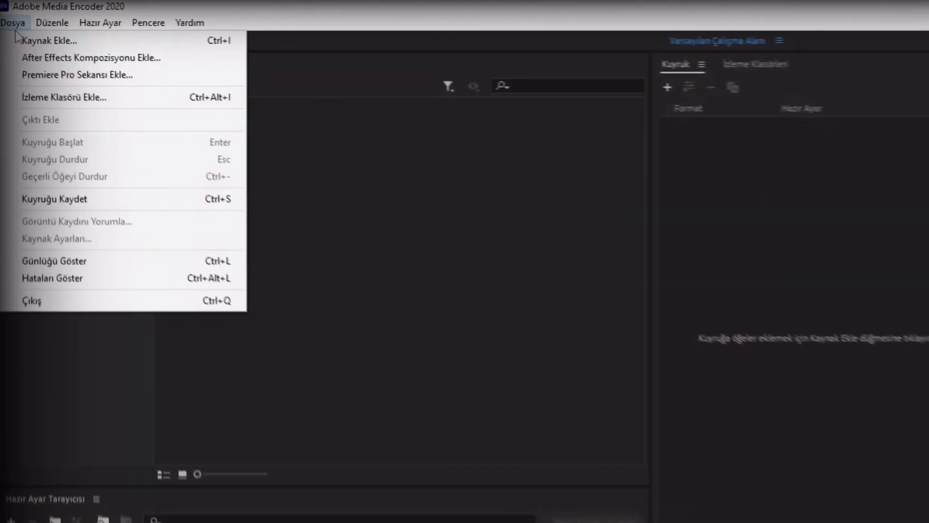
click(51, 42)
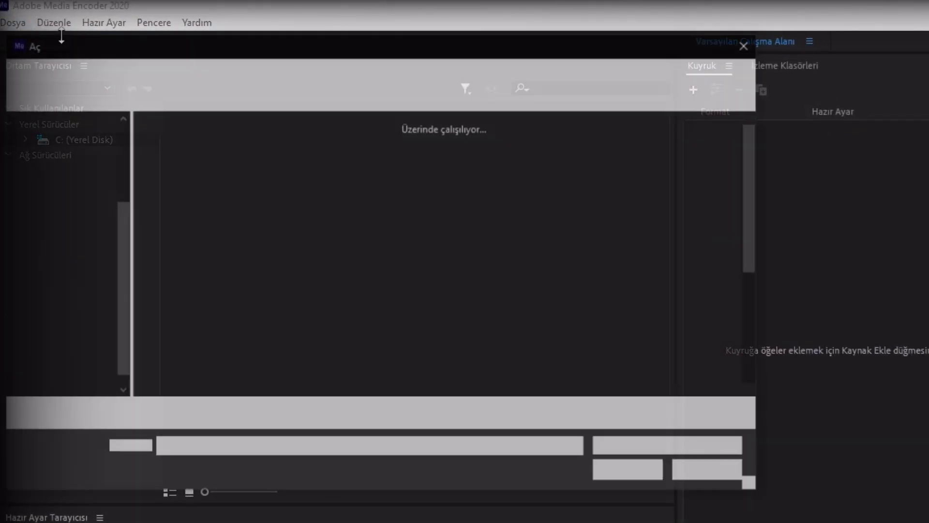
double_click(611, 291)
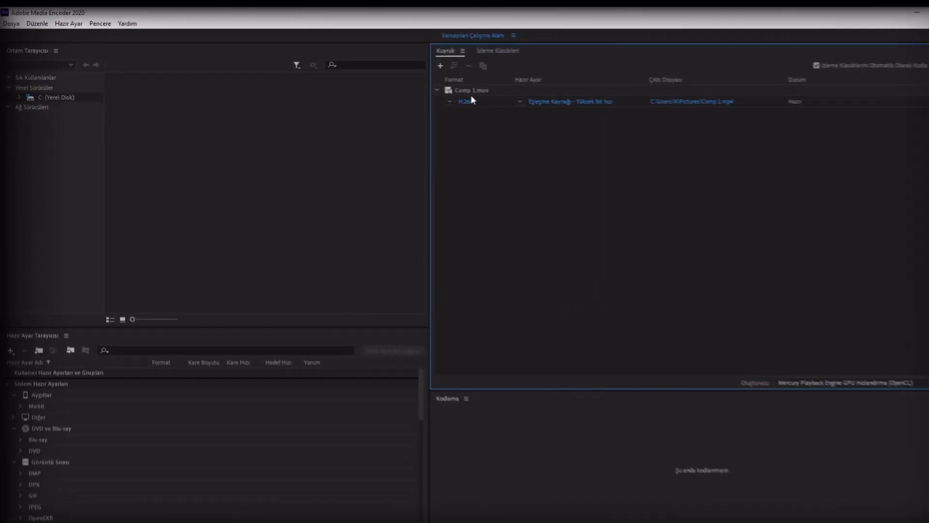
Turn on Use Maximum Render Quality and Render at Maximum Depth in the export settings of Comp 1.mov.
click(619, 108)
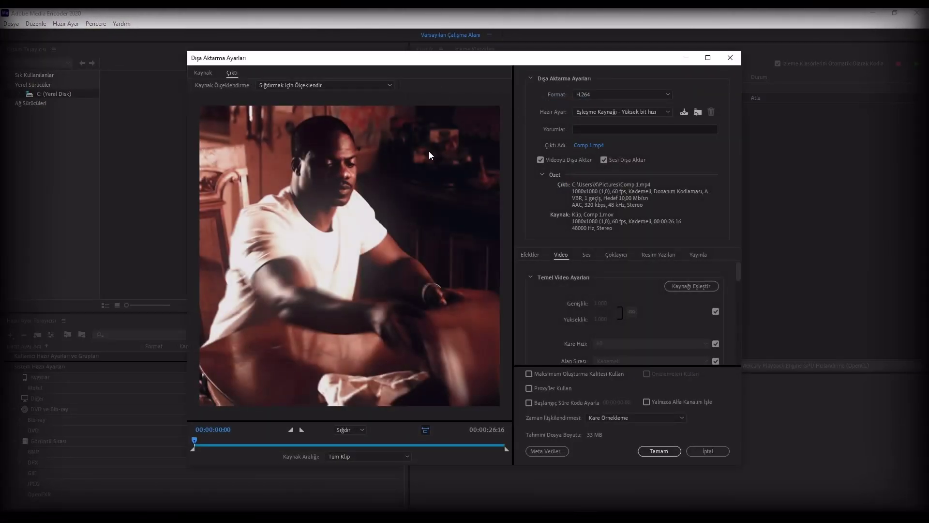
click(529, 374)
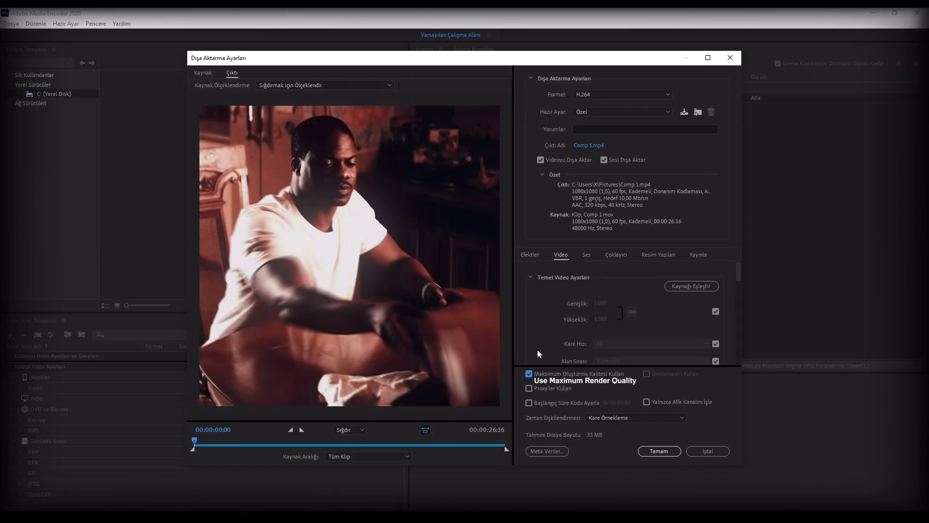
scroll(539, 303, down, 4)
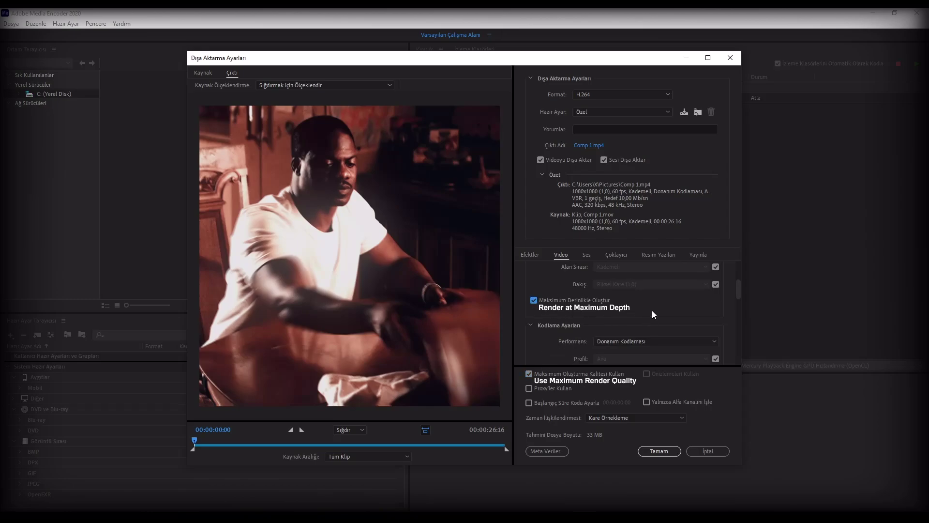
Set the target bitrate to 50 Mbps, apply the export settings and start encoding the queue.
scroll(713, 304, down, 6)
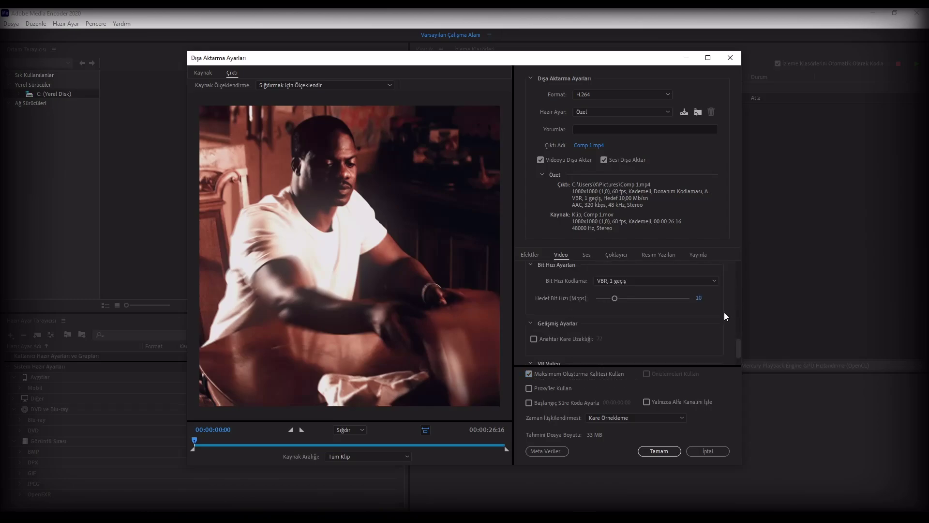
drag(615, 299, 661, 301)
click(659, 450)
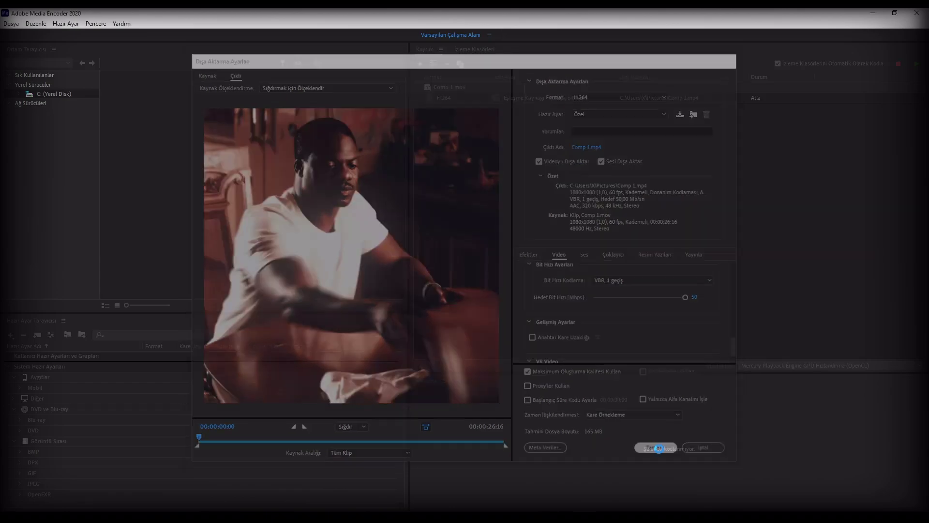
click(917, 63)
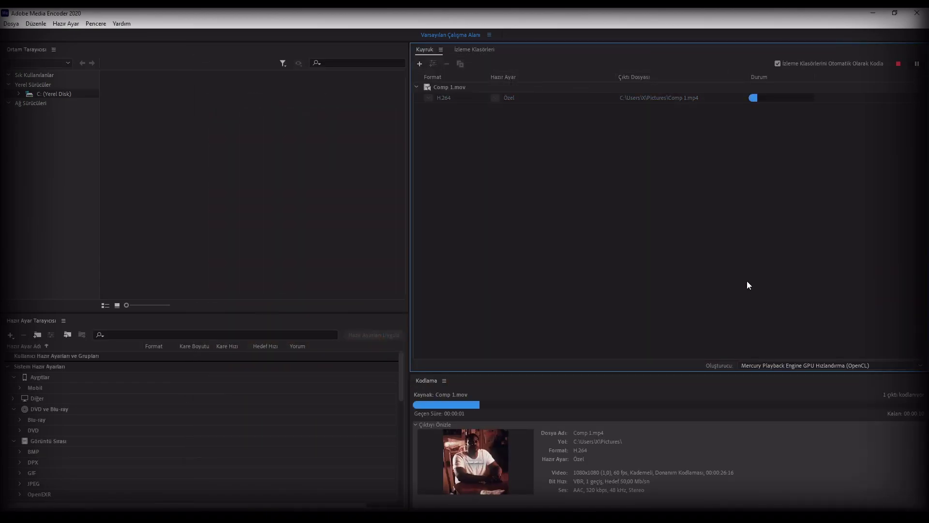